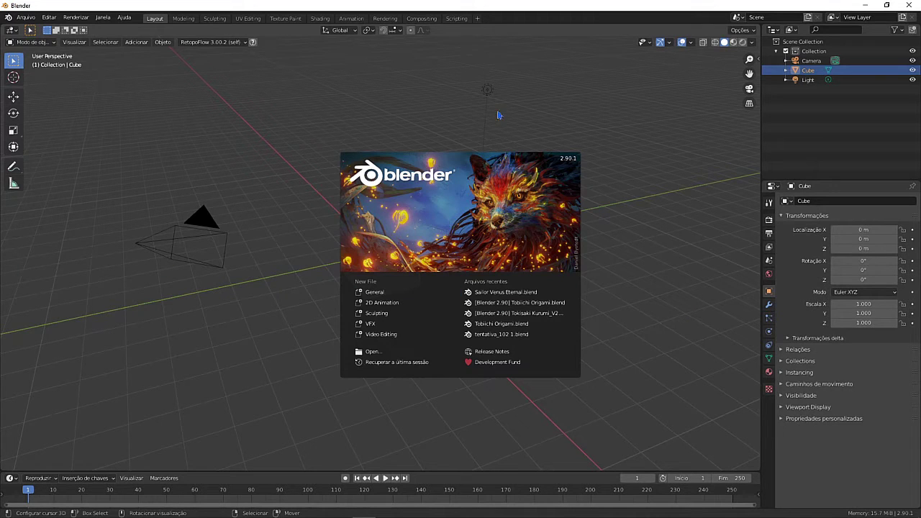
# - Try to add the character sheet as a reference image from the perspective view
pyautogui.click(240, 349)
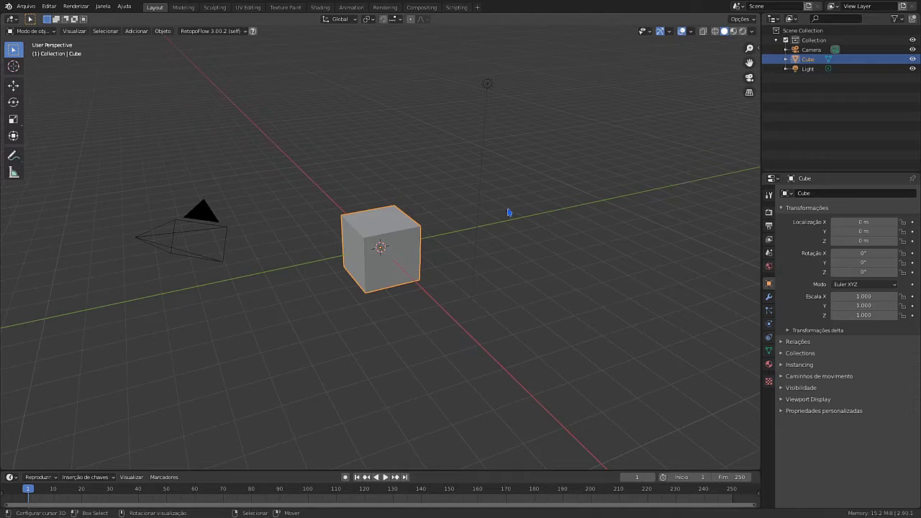
pyautogui.hotkey('shift', 'a')
pyautogui.press('n')
pyautogui.click(755, 183)
pyautogui.click(703, 61)
pyautogui.press('n')
pyautogui.hotkey('shift', 'a')
pyautogui.moveTo(533, 411)
# - Delete the skewed reference image and add the character sheet again, aligned to the front orthographic view
pyautogui.press('KP_5')
pyautogui.press('KP_1')
pyautogui.scroll(3, 469, 247)
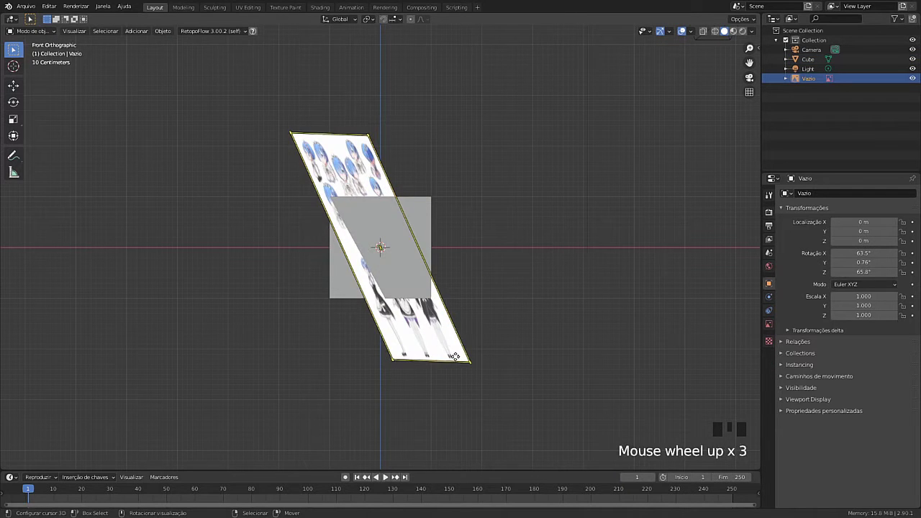
pyautogui.press('x')
pyautogui.click(489, 335)
pyautogui.hotkey('shift', 'a')
pyautogui.moveTo(553, 345)
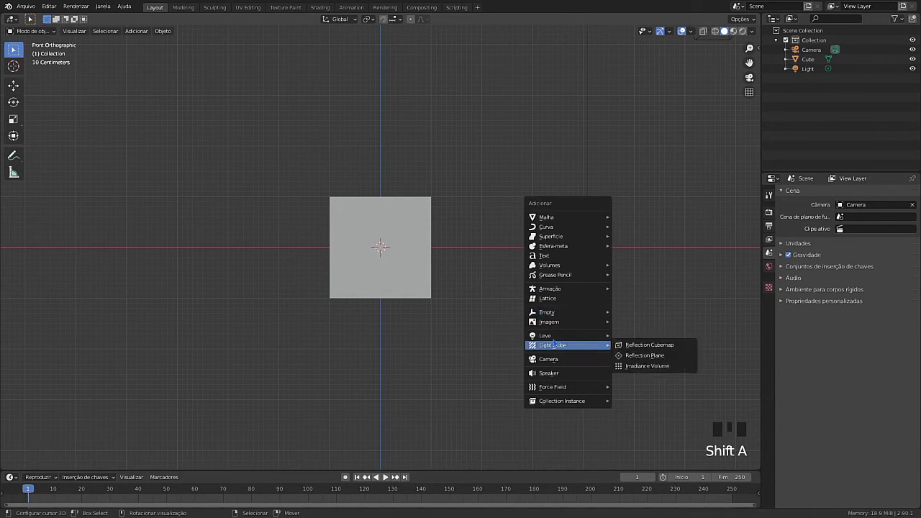
pyautogui.hotkey('ctrl', 'z')
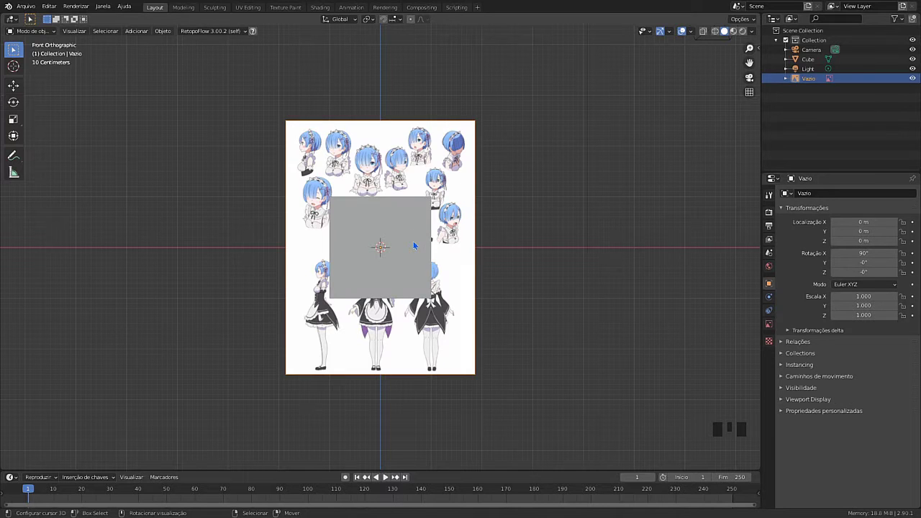
pyautogui.scroll(3, 423, 241)
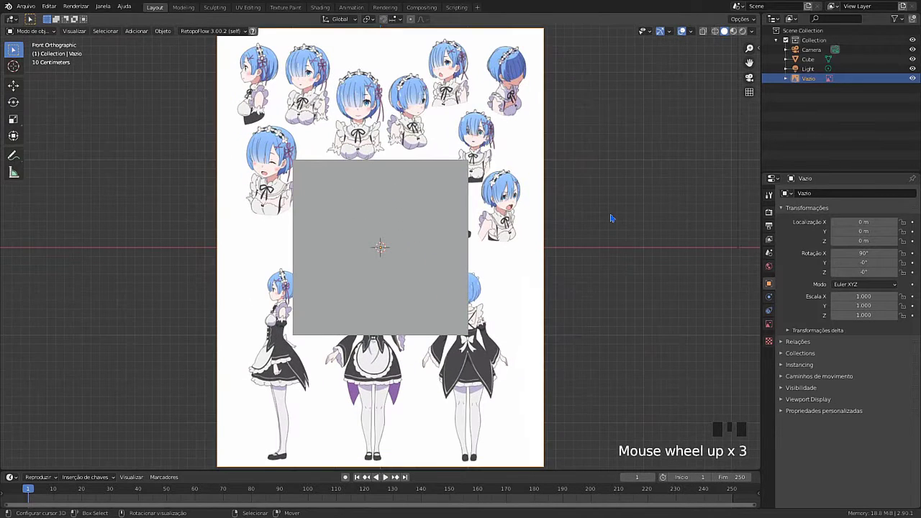
# - Delete the default cube, light and camera from the scene
pyautogui.rightClick(431, 232)
pyautogui.press('x')
pyautogui.click(430, 228)
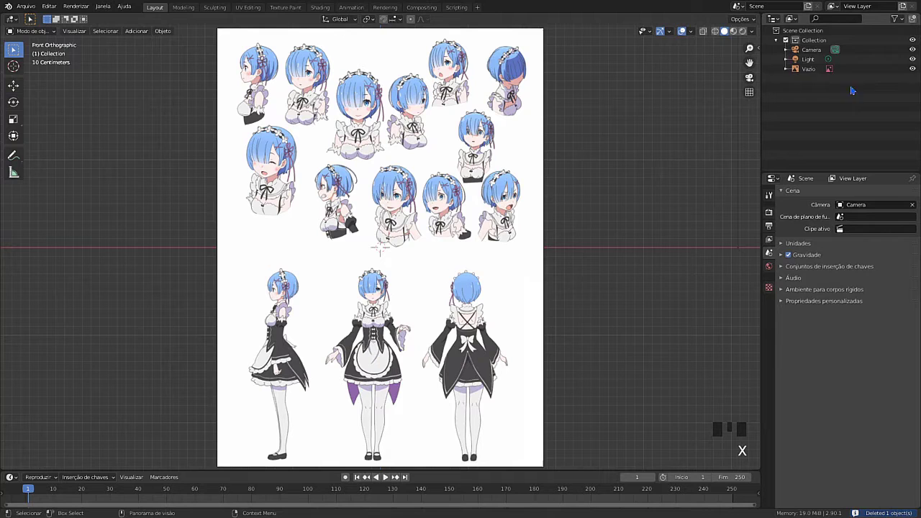
pyautogui.click(809, 59)
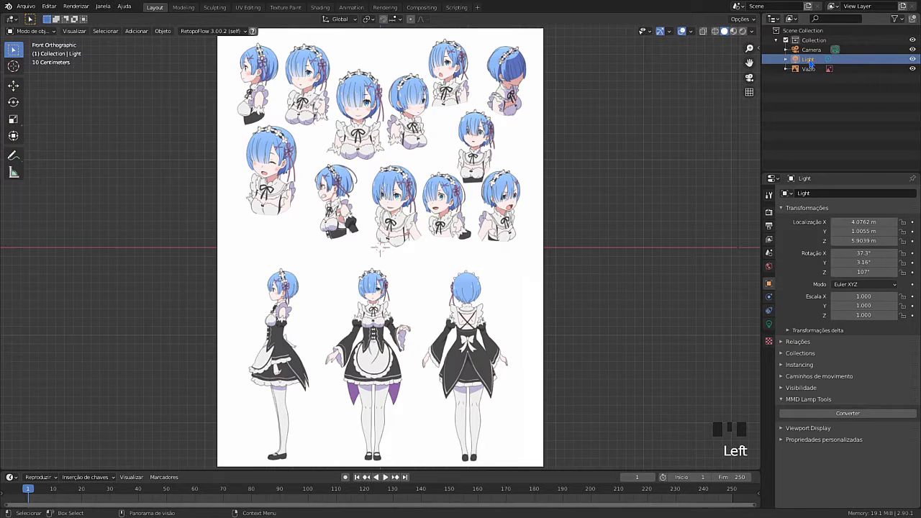
pyautogui.press('Delete')
# - Rename the default collection as References
pyautogui.click(813, 39)
pyautogui.doubleClick(814, 40)
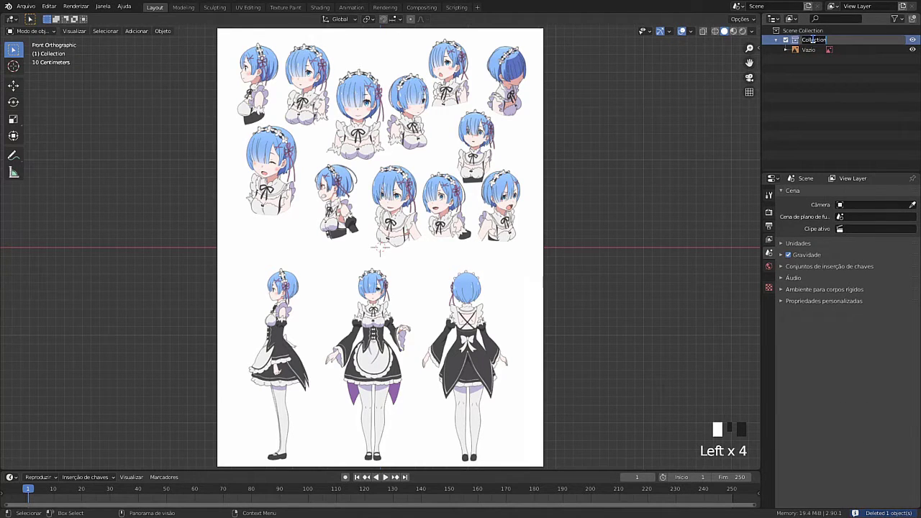
pyautogui.write('References')
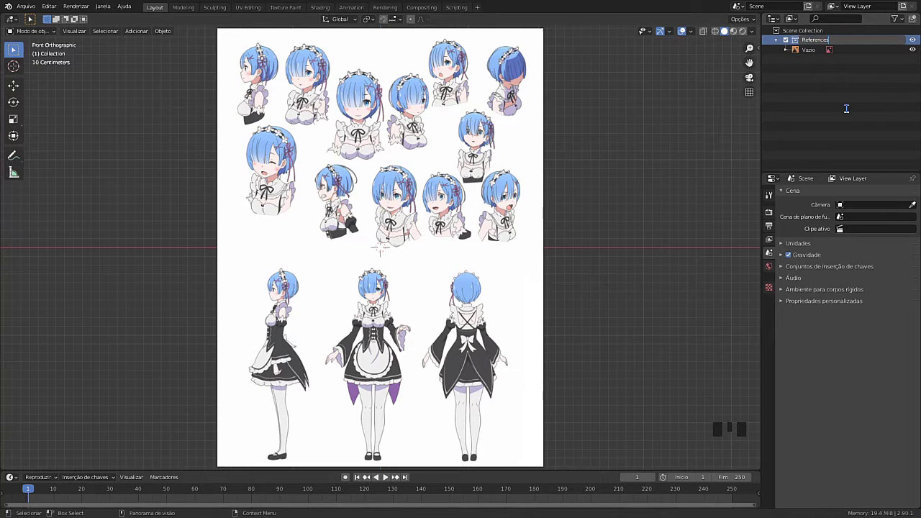
pyautogui.press('Return')
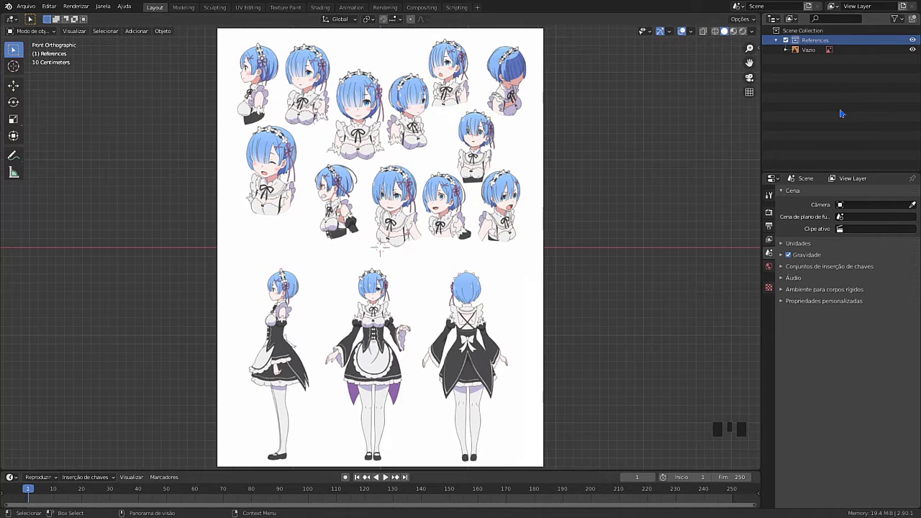
# - Move the reference image to a new collection named Rem
pyautogui.press('m')
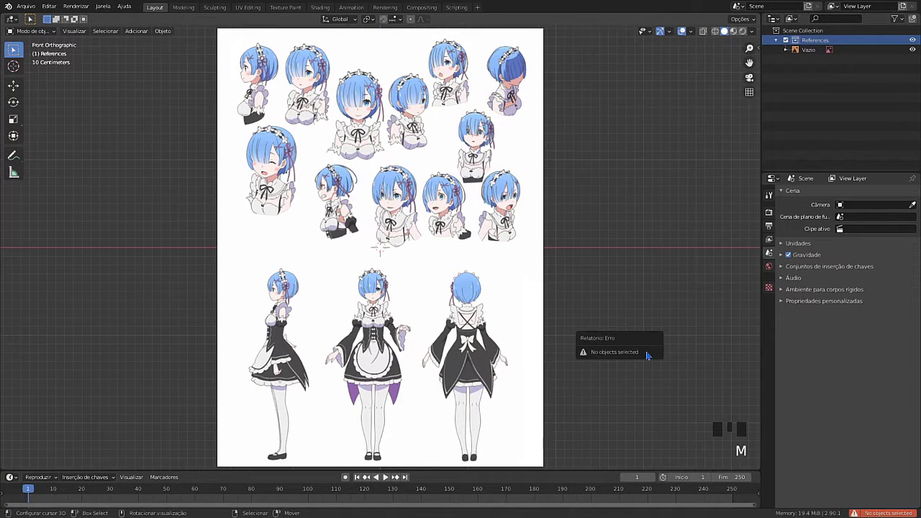
pyautogui.rightClick(528, 267)
pyautogui.press('m')
pyautogui.click(556, 298)
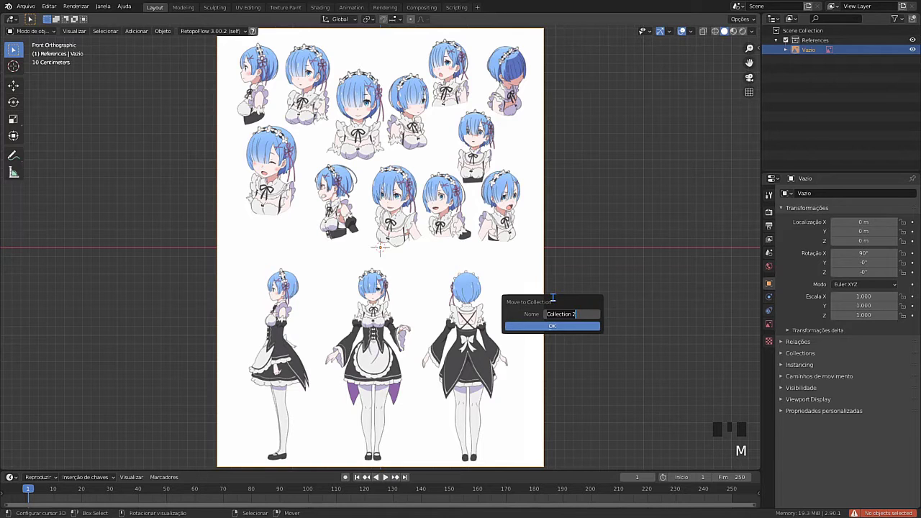
pyautogui.write('Rem')
pyautogui.click(552, 326)
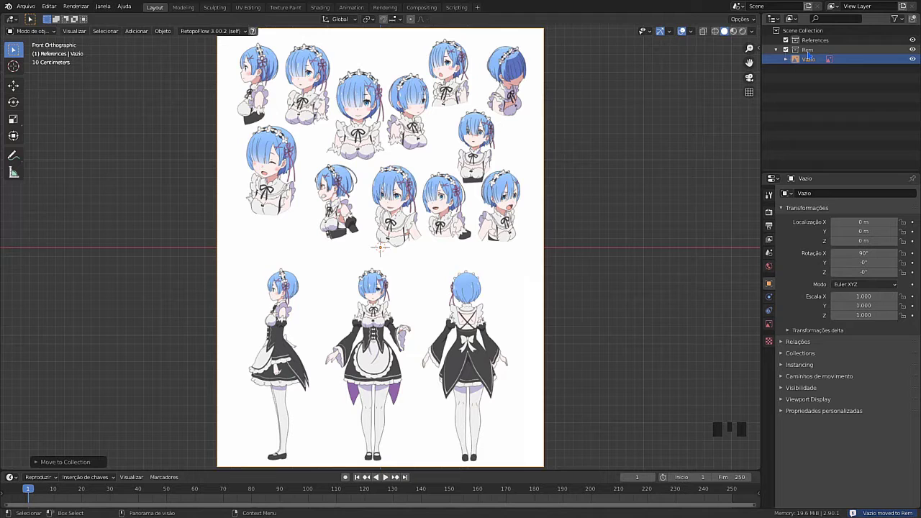
# - Move the reference image from the Rem collection back into the References collection
pyautogui.click(780, 49)
pyautogui.click(780, 49)
pyautogui.moveTo(808, 59)
pyautogui.mouseDown()
pyautogui.moveTo(812, 40)
pyautogui.moveTo(812, 64)
pyautogui.mouseUp()
pyautogui.click(812, 40)
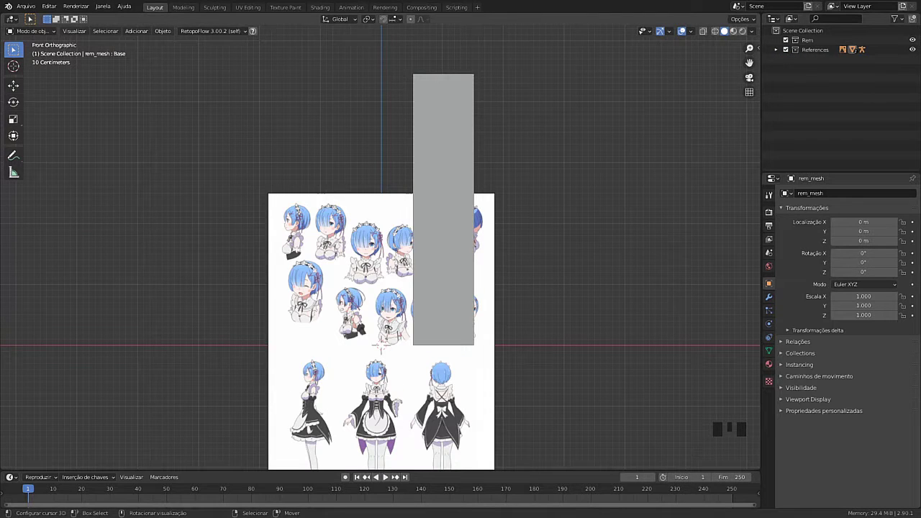
# - Move the reference image up along Z by about 2.44 m and scale it to about 1.71
pyautogui.rightClick(332, 364)
pyautogui.press('g')
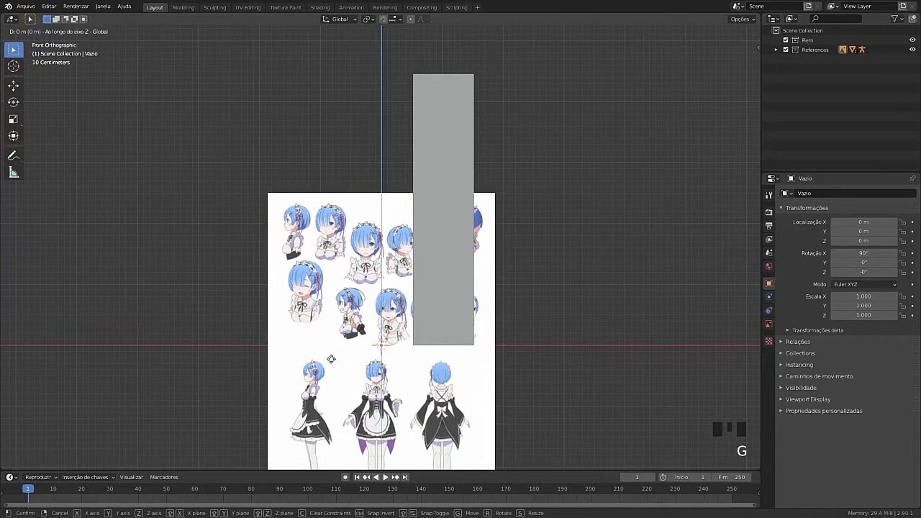
pyautogui.click(350, 214)
pyautogui.press('s')
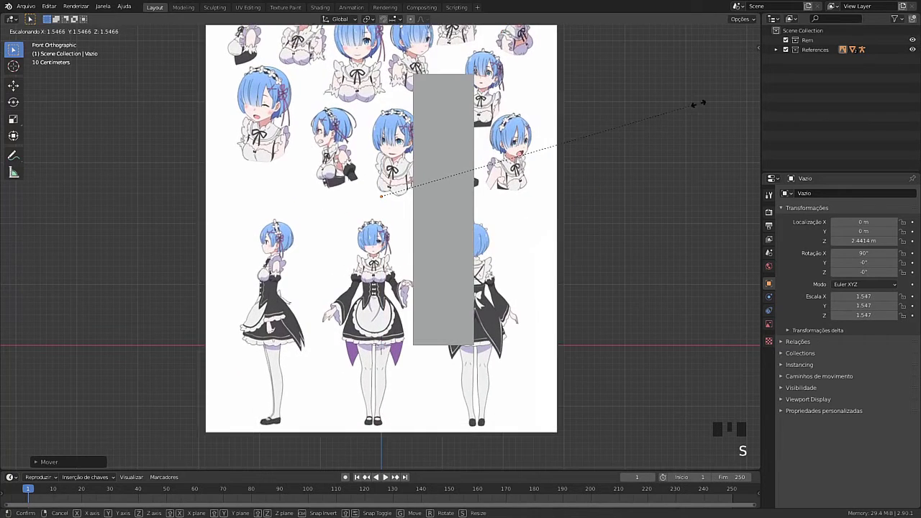
pyautogui.click(542, 249)
# - Raise the reference image along Z to about 4.28 m and scale it to about 1.76, matching the figures to the grey block
pyautogui.press('g')
pyautogui.press('z')
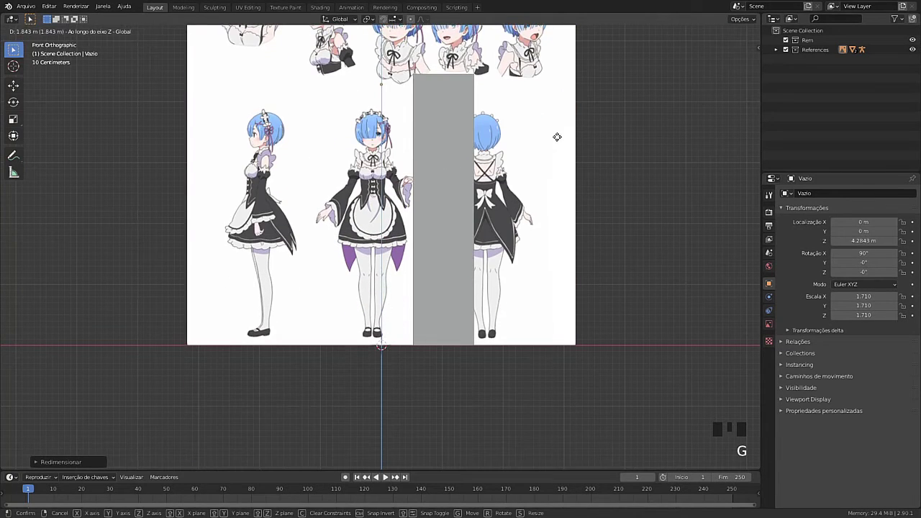
pyautogui.click(555, 137)
pyautogui.keyDown('shift'); pyautogui.moveTo(607, 195); pyautogui.dragTo(543, 246, button='middle'); pyautogui.keyUp('shift')
pyautogui.scroll(2, 538, 267)
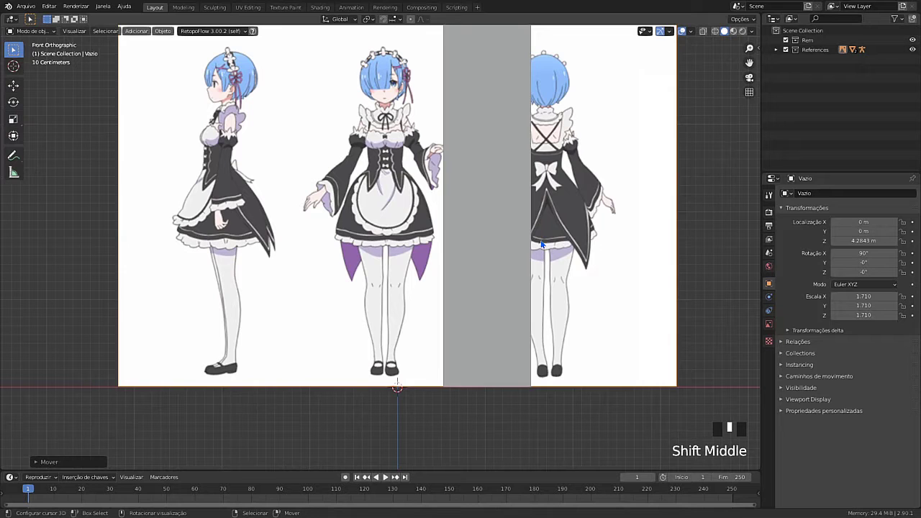
pyautogui.press('s')
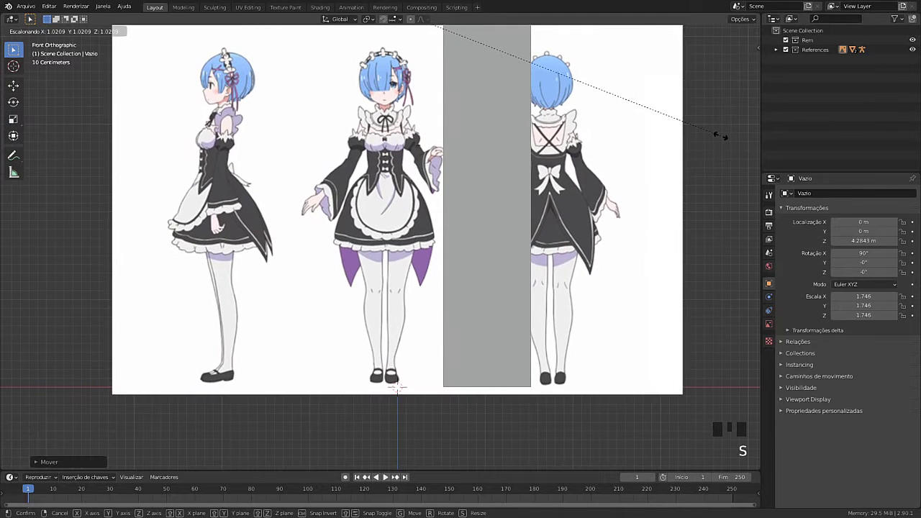
pyautogui.click(723, 134)
# - Enable transparency on the reference image and set its opacity to 0.5
pyautogui.click(769, 324)
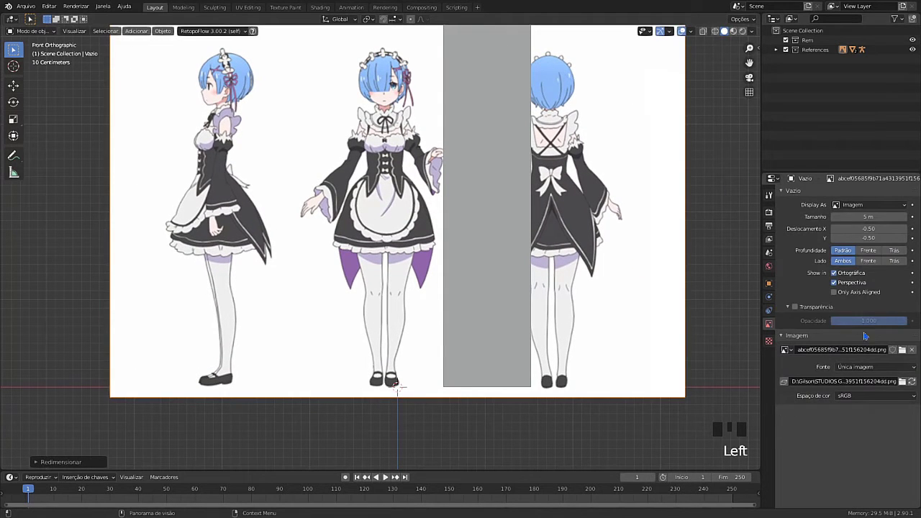
pyautogui.click(802, 308)
pyautogui.click(795, 307)
pyautogui.click(801, 307)
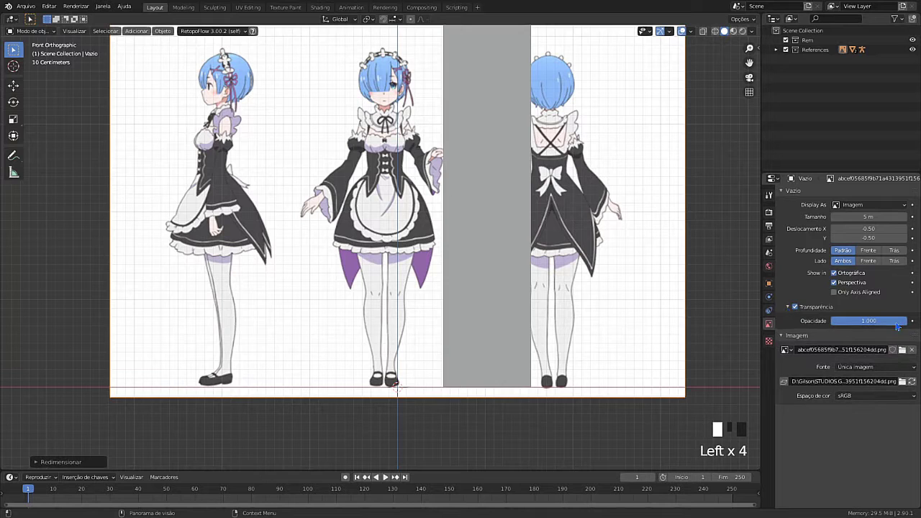
pyautogui.moveTo(899, 323); pyautogui.dragTo(871, 321)
pyautogui.press('BackSpace')
pyautogui.press('BackSpace')
pyautogui.press('BackSpace')
pyautogui.press('BackSpace')
pyautogui.press('BackSpace')
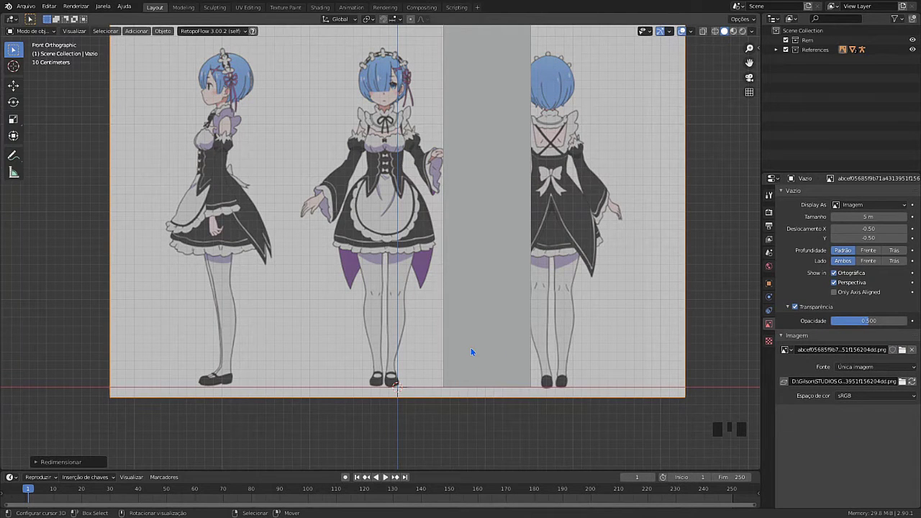
# - Move the reference image to about X 0.15 m and Z 4.27 m, centring the front-facing figure on the Z axis
pyautogui.scroll(-2, 562, 136)
pyautogui.scroll(5, 569, 194)
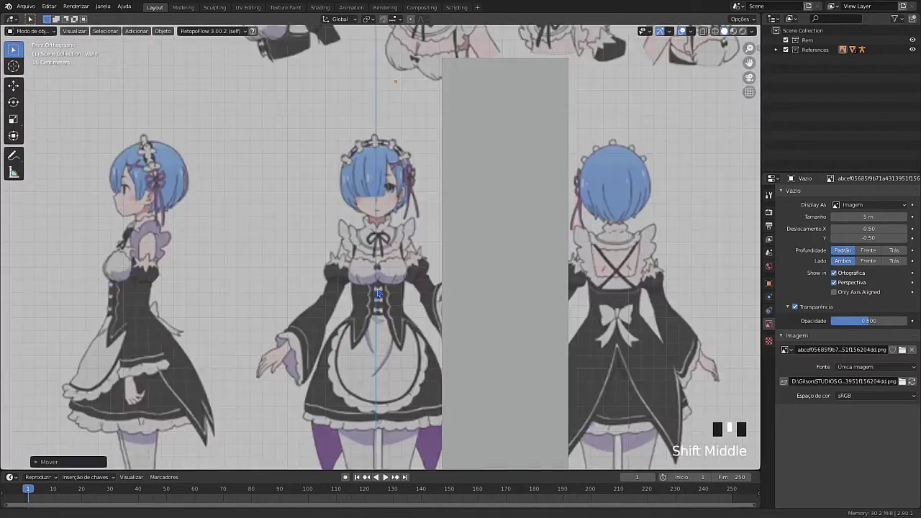
pyautogui.scroll(-3, 575, 252)
pyautogui.keyDown('shift'); pyautogui.moveTo(575, 252); pyautogui.dragTo(434, 299, button='middle'); pyautogui.keyUp('shift')
pyautogui.scroll(-2, 434, 298)
# - Add the character sheet as a second reference image aligned to the right orthographic view
pyautogui.press('KP_3')
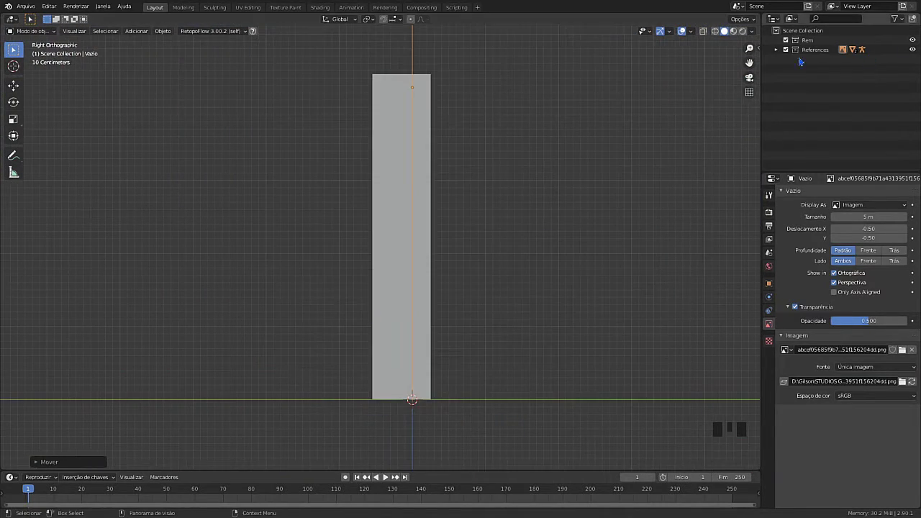
pyautogui.hotkey('shift', 'a')
pyautogui.keyDown('shift'); pyautogui.moveTo(280, 385); pyautogui.dragTo(271, 293, button='middle'); pyautogui.keyUp('shift')
# - Match the second reference image's transforms to the first: location X 0.14647 m, Y 0 m, Z 4.2712 m, and scale 1.761
pyautogui.click(799, 58)
pyautogui.click(799, 69)
pyautogui.click(799, 58)
pyautogui.click(799, 69)
pyautogui.press('n')
pyautogui.click(799, 58)
pyautogui.click(799, 68)
pyautogui.click(799, 58)
pyautogui.click(799, 68)
pyautogui.click(799, 58)
pyautogui.click(799, 68)
pyautogui.click(799, 58)
pyautogui.click(799, 69)
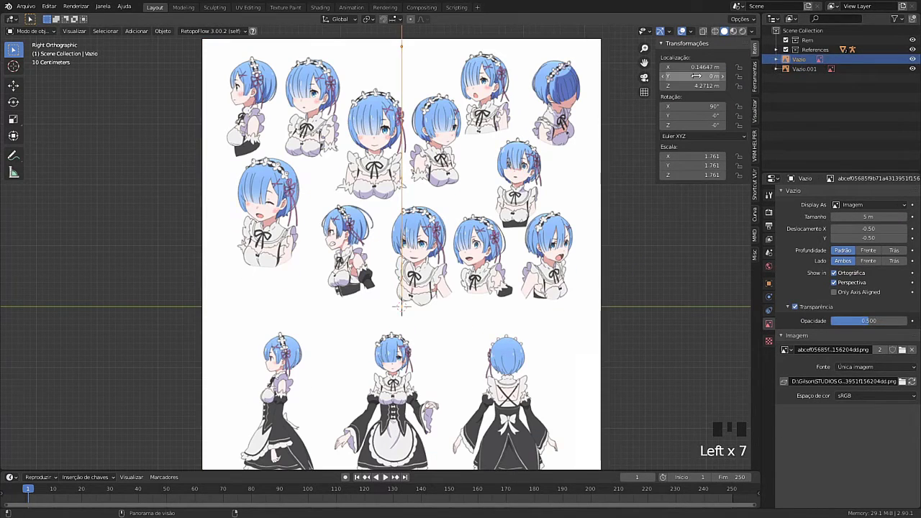
pyautogui.click(799, 59)
pyautogui.click(799, 68)
# - Enable transparency on the second reference image with an opacity of 0.5
pyautogui.press('KP_3')
pyautogui.click(795, 307)
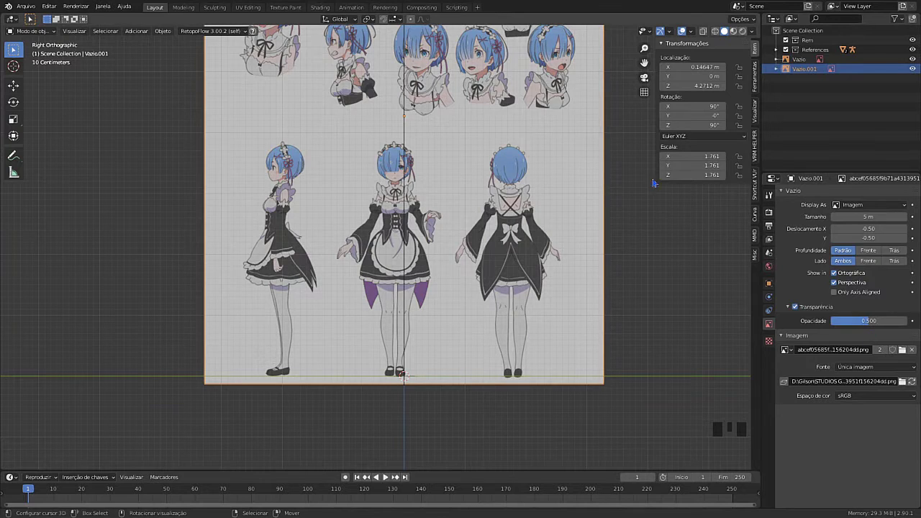
pyautogui.keyDown('shift'); pyautogui.moveTo(467, 238); pyautogui.dragTo(504, 288, button='middle'); pyautogui.keyUp('shift')
pyautogui.press('KP_3')
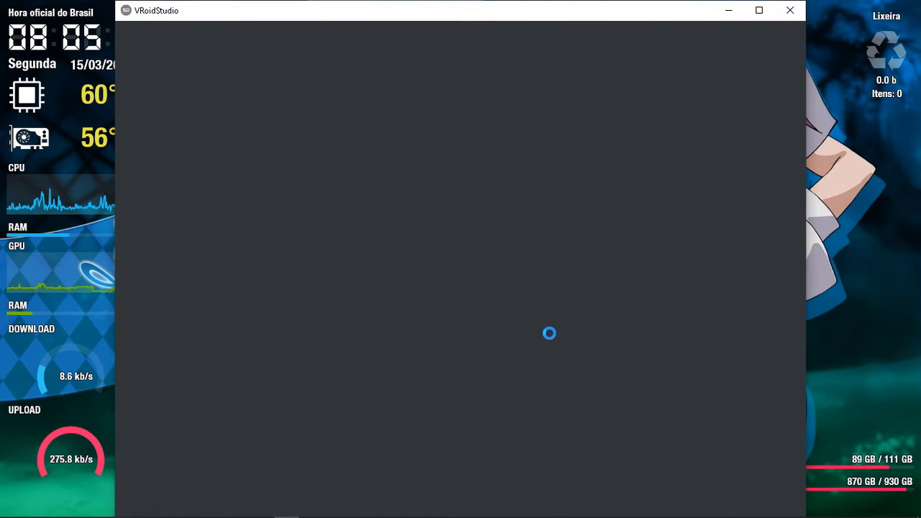
# - Switch to VRoid Studio and create a new model of the female type
pyautogui.click(185, 257)
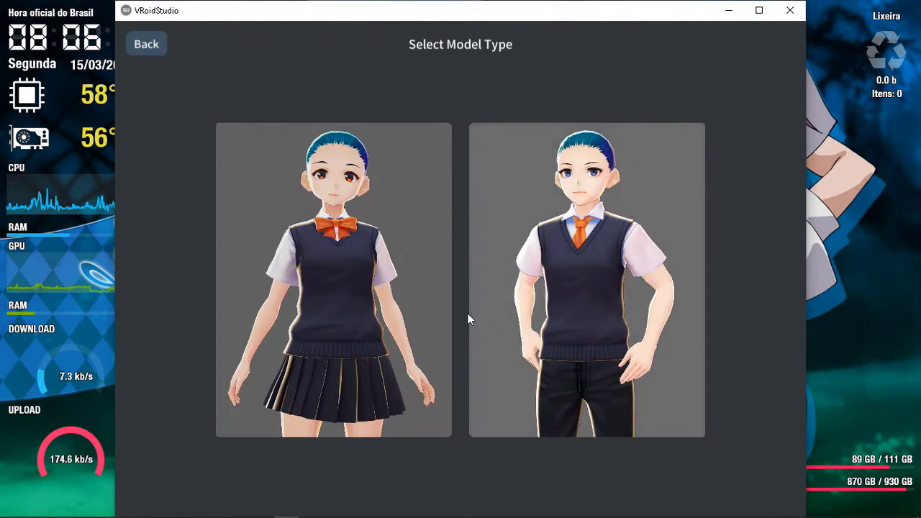
pyautogui.click(338, 262)
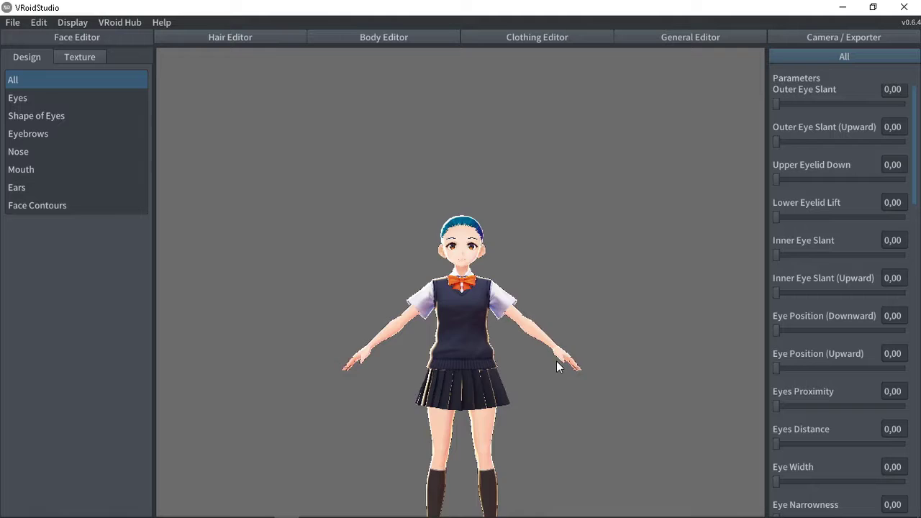
# - Apply the Base Model clothing preset to strip the uniform from the character
pyautogui.scroll(3, 548, 334)
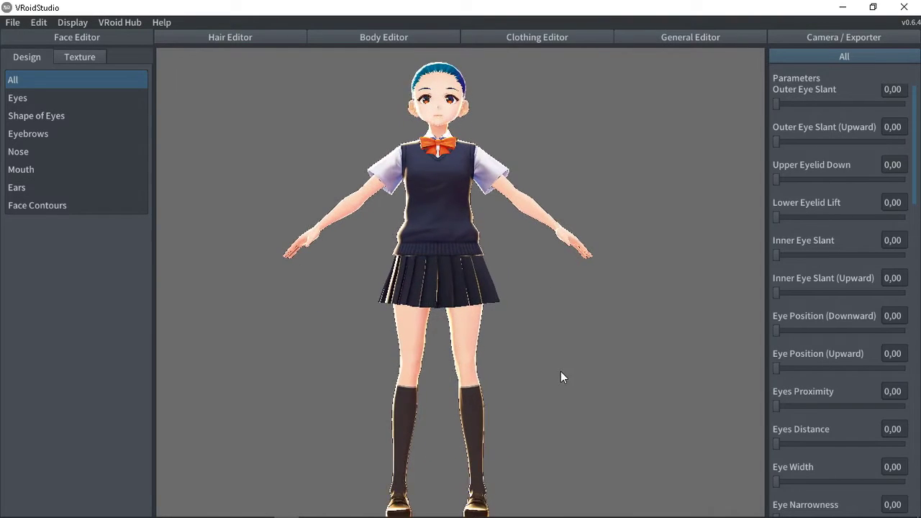
pyautogui.scroll(-2, 572, 332)
pyautogui.scroll(-2, 568, 317)
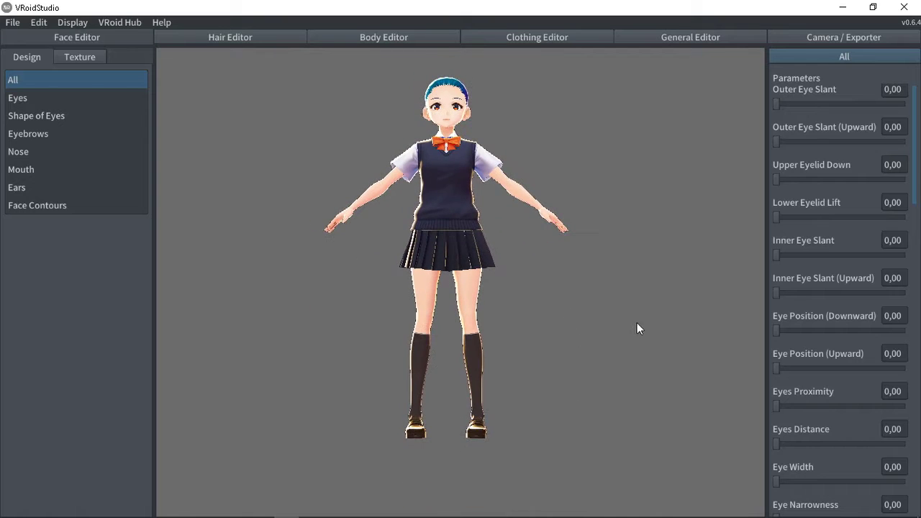
pyautogui.scroll(2, 514, 324)
pyautogui.scroll(-2, 508, 370)
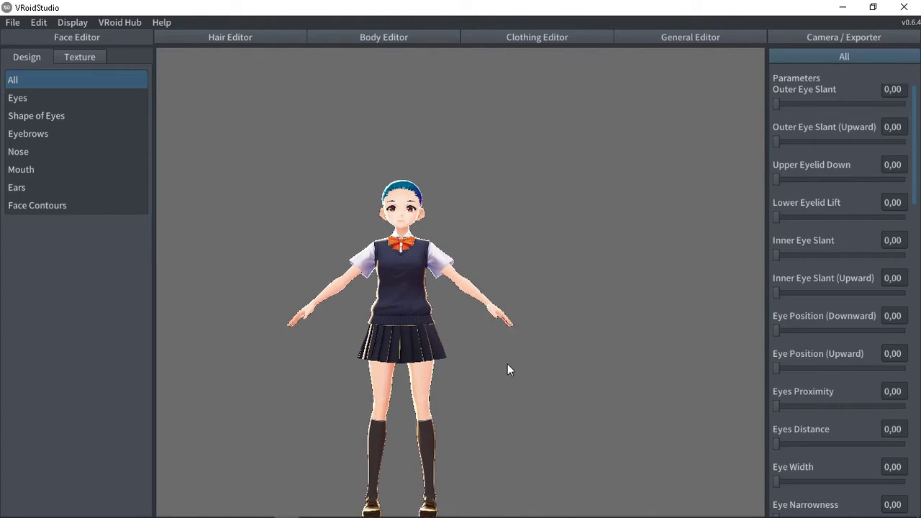
pyautogui.moveTo(444, 308); pyautogui.dragTo(439, 288, button='middle')
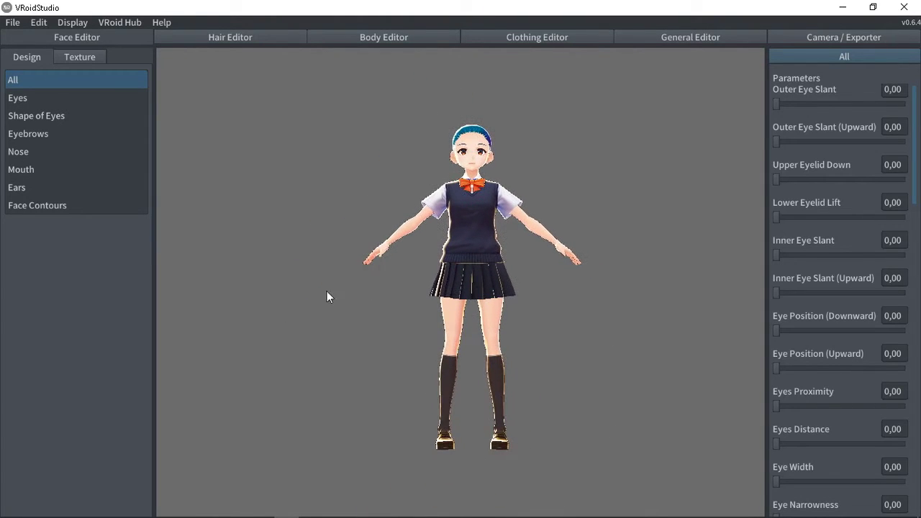
pyautogui.click(548, 40)
pyautogui.click(67, 98)
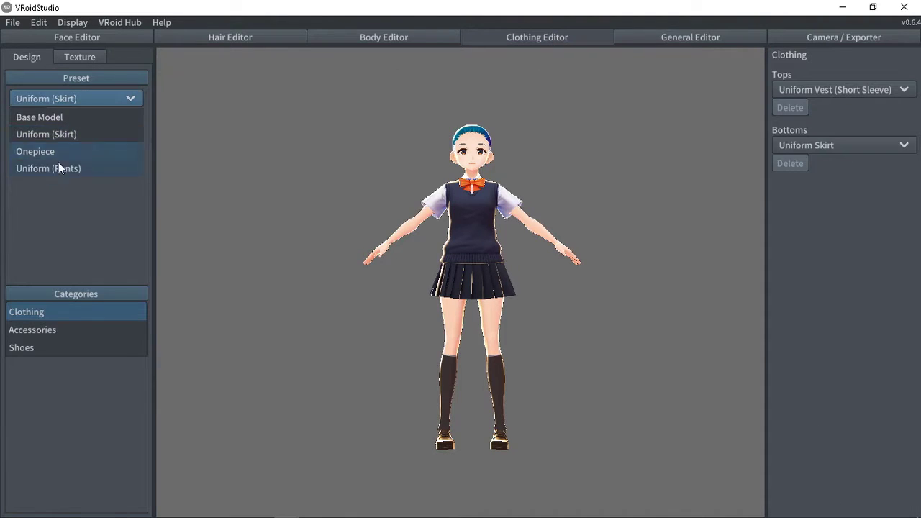
pyautogui.click(50, 118)
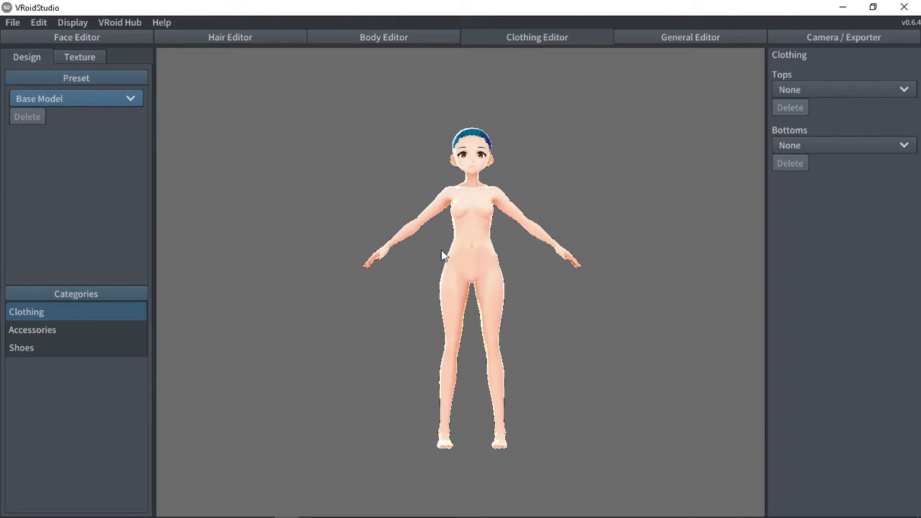
# - Make the character slightly shorter with the Shortness body parameter, and try the Tallness, Waist Smallness and Waist Volume parameters
pyautogui.click(91, 39)
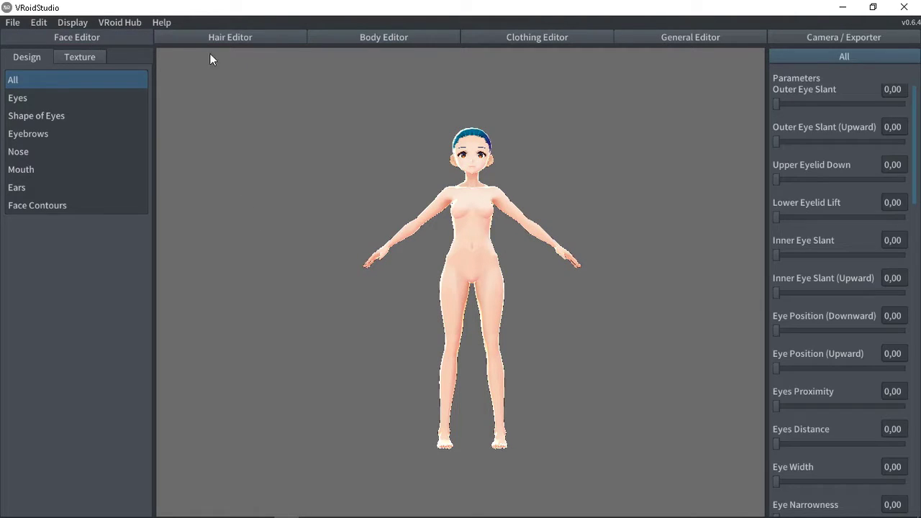
pyautogui.click(225, 43)
pyautogui.click(378, 44)
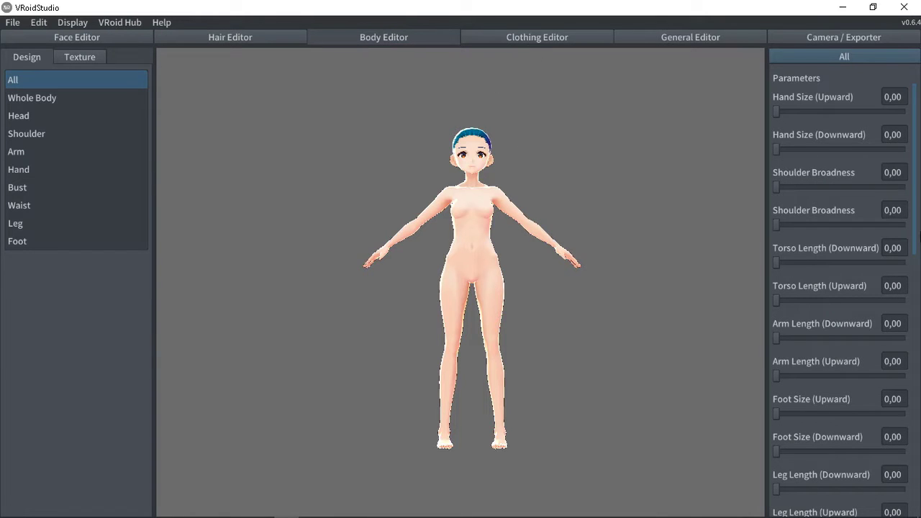
pyautogui.scroll(-4, 914, 215)
pyautogui.moveTo(916, 242); pyautogui.dragTo(917, 440)
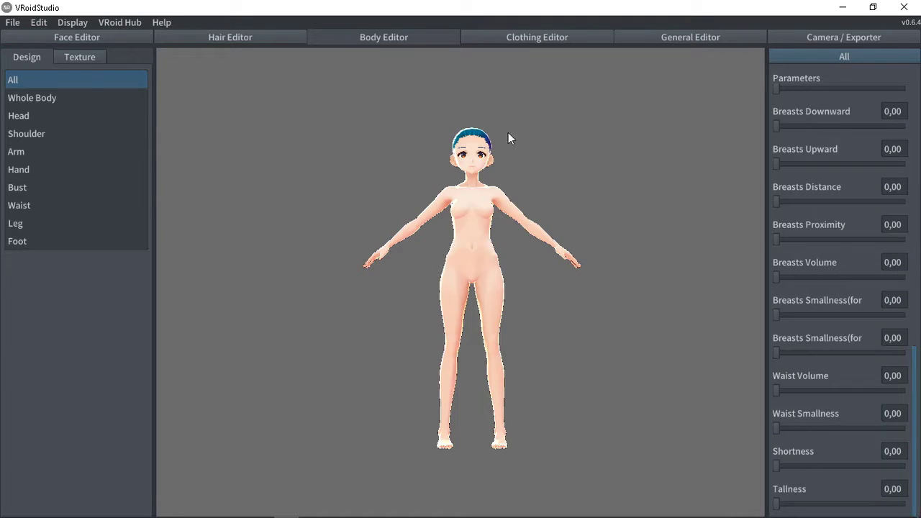
pyautogui.moveTo(781, 509); pyautogui.dragTo(663, 509)
pyautogui.moveTo(779, 464); pyautogui.dragTo(748, 489)
pyautogui.moveTo(780, 429); pyautogui.dragTo(630, 447)
pyautogui.moveTo(777, 391); pyautogui.dragTo(667, 401)
pyautogui.moveTo(893, 353)
pyautogui.mouseDown()
pyautogui.moveTo(710, 358)
pyautogui.moveTo(908, 354)
pyautogui.mouseUp()
pyautogui.moveTo(777, 466); pyautogui.dragTo(796, 479)
# - Set Head Width (Downward) to 0.07, Leg Length (Upward) to 0.07, Foot Size (Upward) to 0.16 and Arm Length (Upward) to 0.03
pyautogui.moveTo(917, 359); pyautogui.dragTo(916, 292)
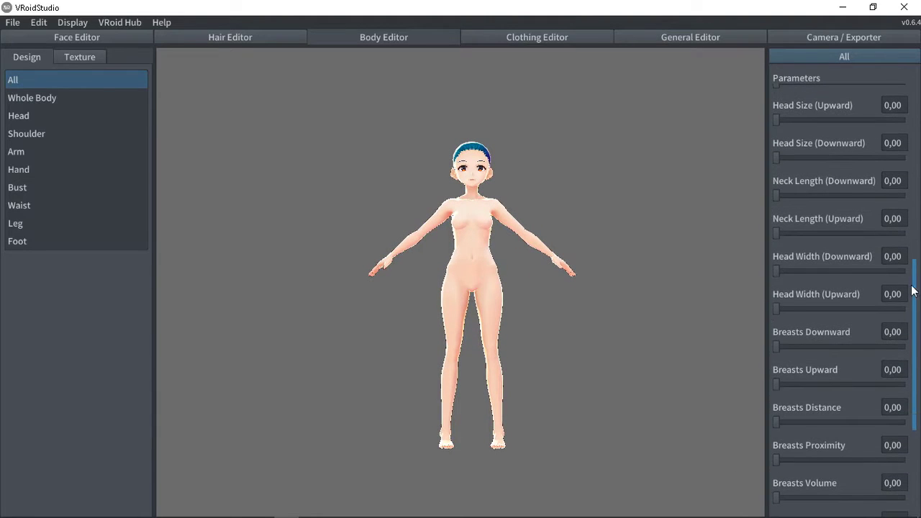
pyautogui.moveTo(776, 271); pyautogui.dragTo(748, 280)
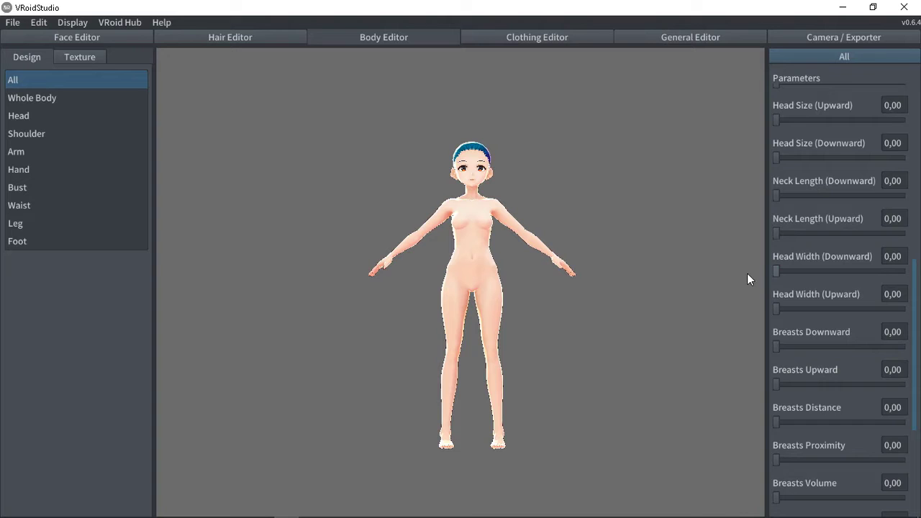
pyautogui.scroll(5, 799, 289)
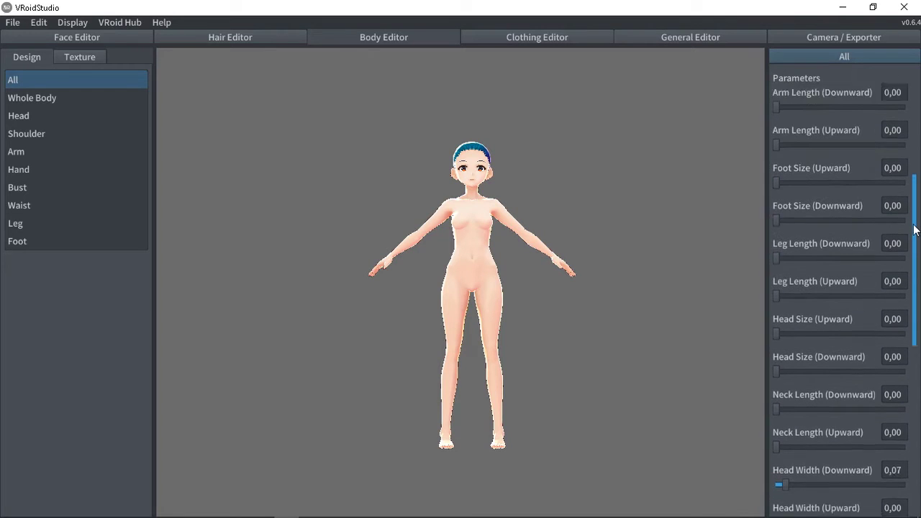
pyautogui.moveTo(784, 333)
pyautogui.mouseDown()
pyautogui.moveTo(760, 331)
pyautogui.moveTo(785, 328)
pyautogui.mouseUp()
pyautogui.moveTo(776, 214); pyautogui.dragTo(796, 216)
pyautogui.moveTo(780, 176)
pyautogui.mouseDown()
pyautogui.moveTo(819, 178)
pyautogui.moveTo(783, 188)
pyautogui.mouseUp()
# - Set Torso Length (Upward) to 0.20 and try the hand size and shoulder broadness parameters
pyautogui.scroll(3, 779, 188)
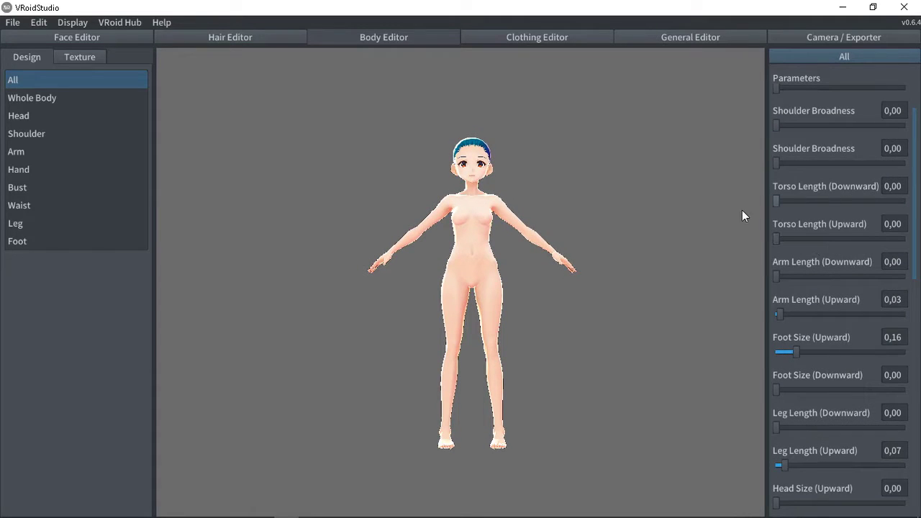
pyautogui.moveTo(779, 238); pyautogui.dragTo(811, 237)
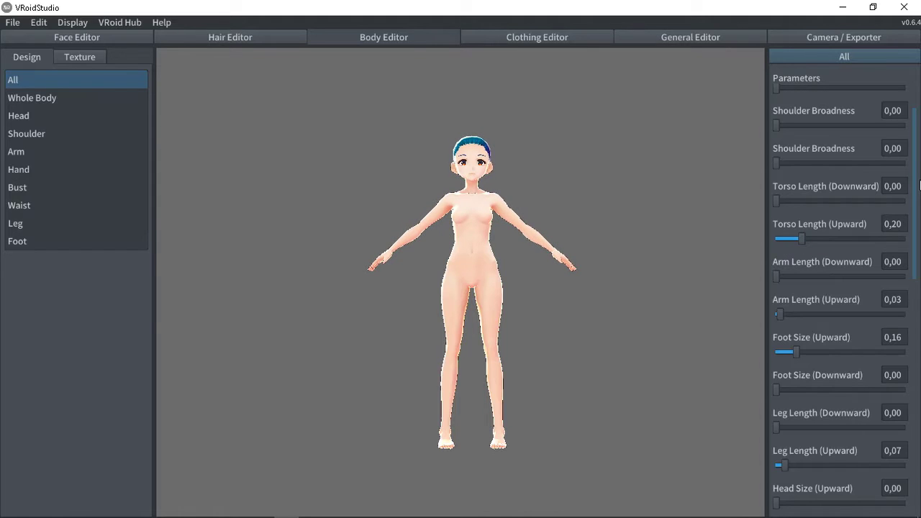
pyautogui.moveTo(793, 91); pyautogui.dragTo(774, 89)
pyautogui.moveTo(776, 126); pyautogui.dragTo(747, 131)
# - Look over the rim light and face expression settings, with the whole character framed in the capture view
pyautogui.click(700, 35)
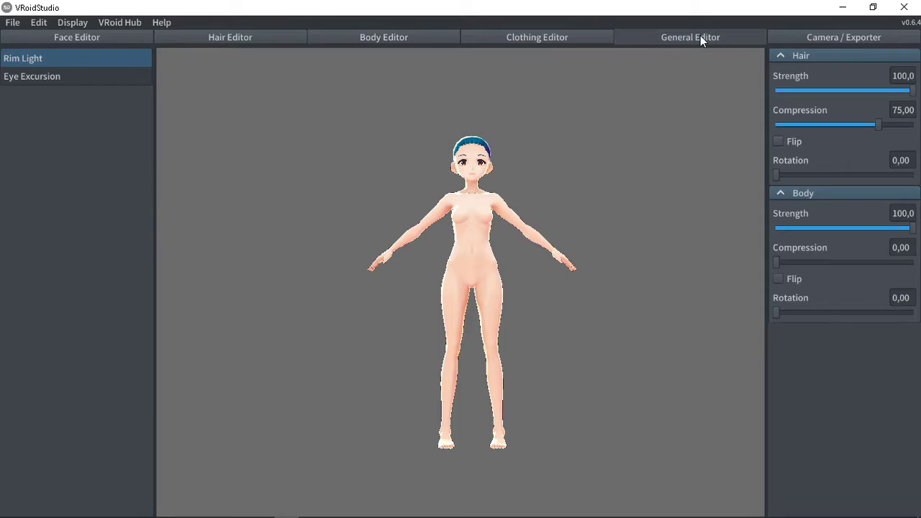
pyautogui.click(816, 40)
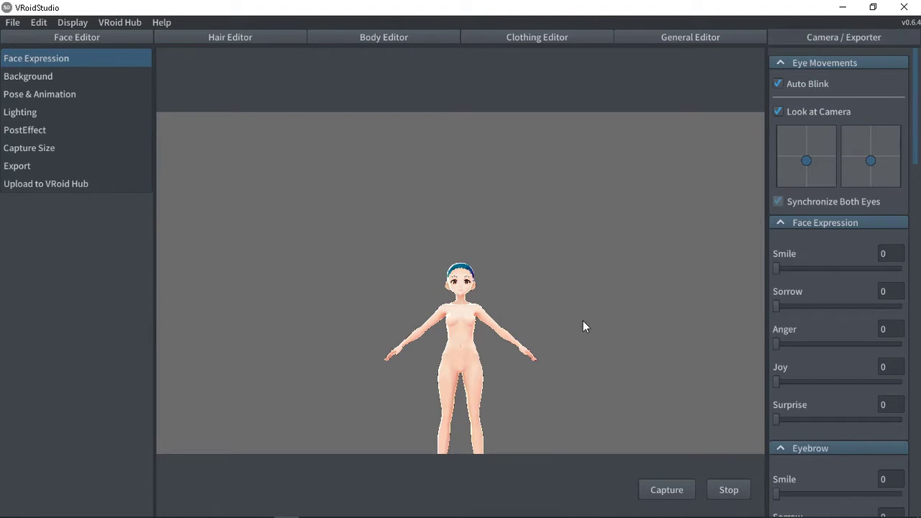
pyautogui.scroll(-2, 569, 331)
pyautogui.scroll(3, 563, 325)
pyautogui.scroll(2, 607, 286)
pyautogui.moveTo(607, 286); pyautogui.dragTo(559, 342, button='middle')
pyautogui.moveTo(919, 158); pyautogui.dragTo(919, 511)
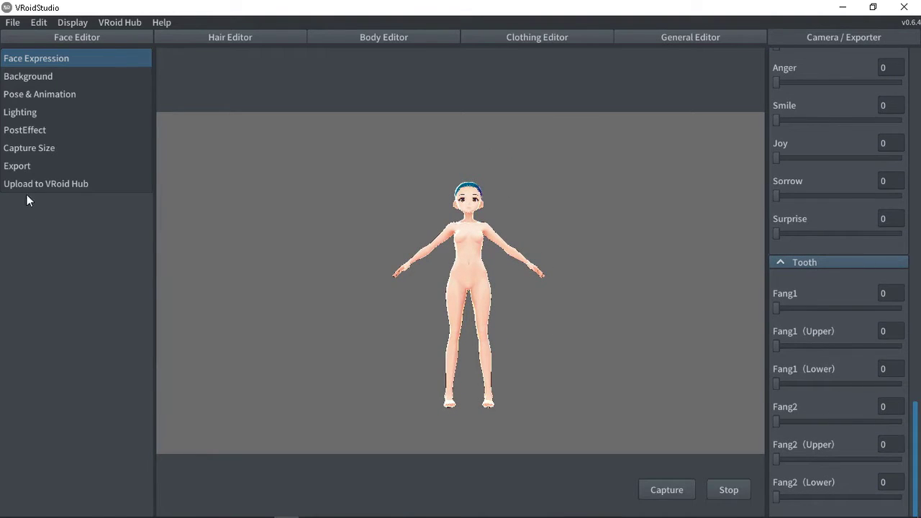
# - Start exporting the model with Original texture quality and accept the VRM settings without changing them
pyautogui.click(20, 168)
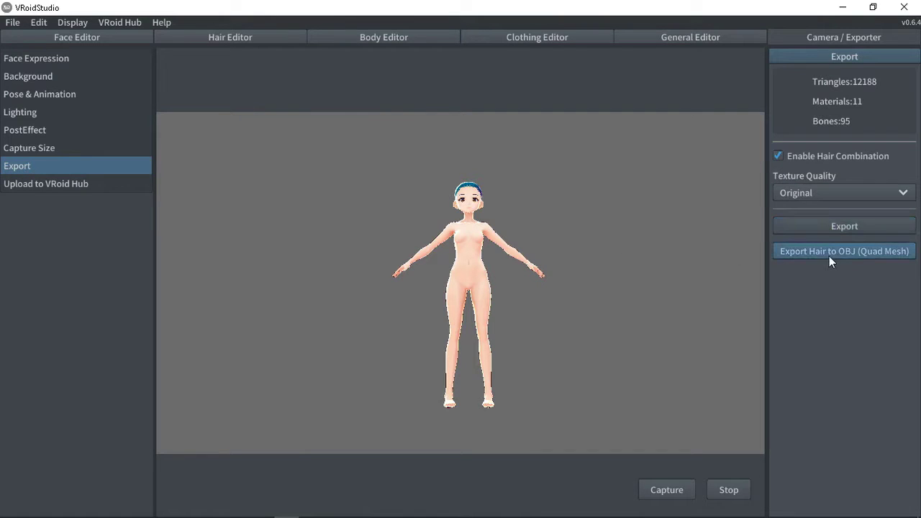
pyautogui.click(826, 194)
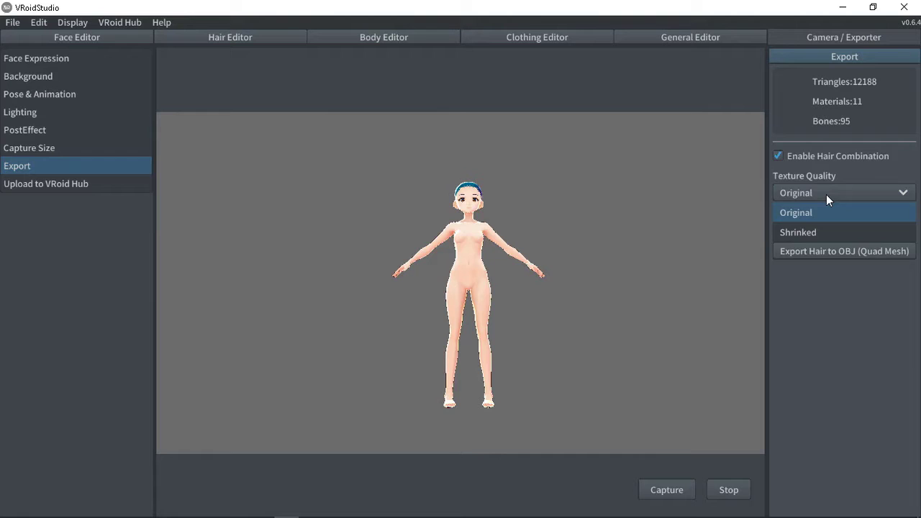
pyautogui.click(829, 213)
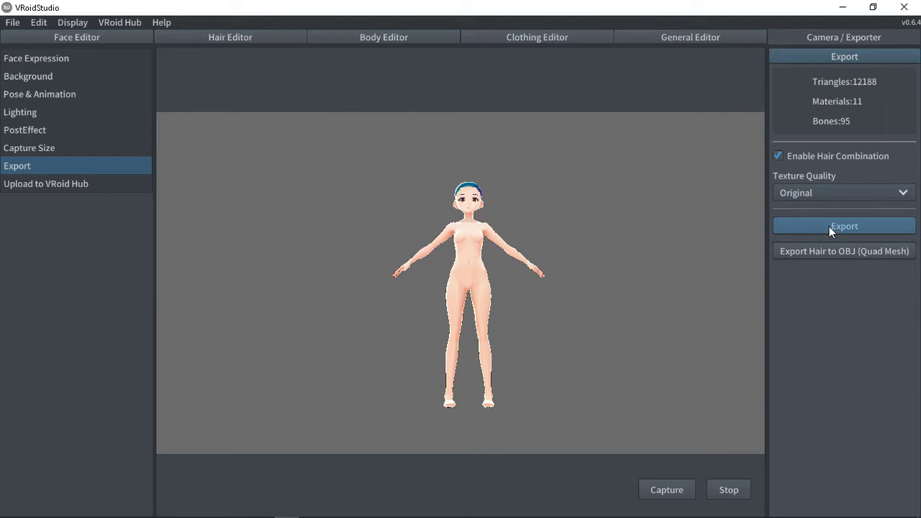
pyautogui.click(830, 226)
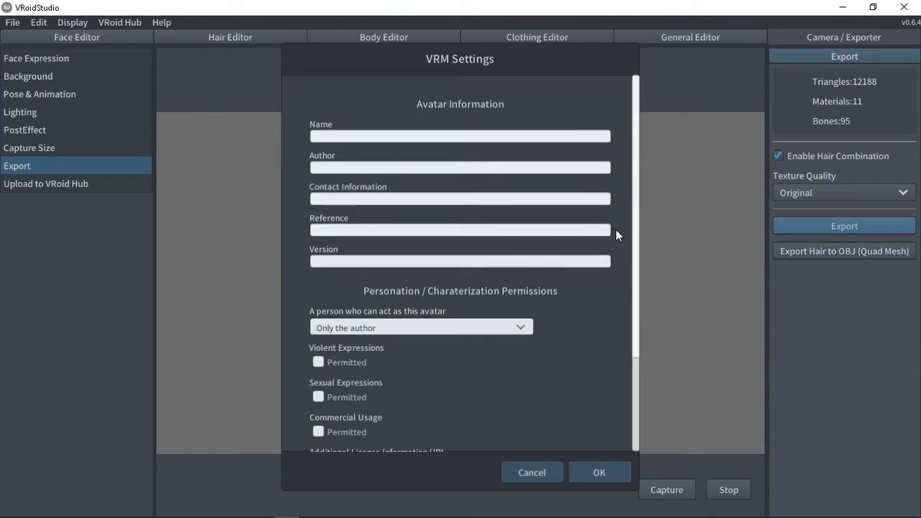
pyautogui.moveTo(635, 153); pyautogui.dragTo(655, 307)
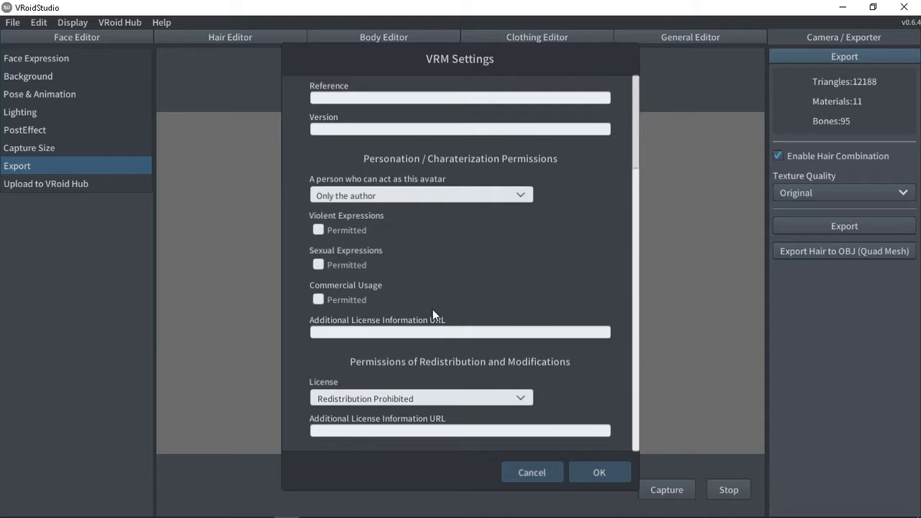
pyautogui.moveTo(637, 290); pyautogui.dragTo(652, 350)
pyautogui.click(601, 472)
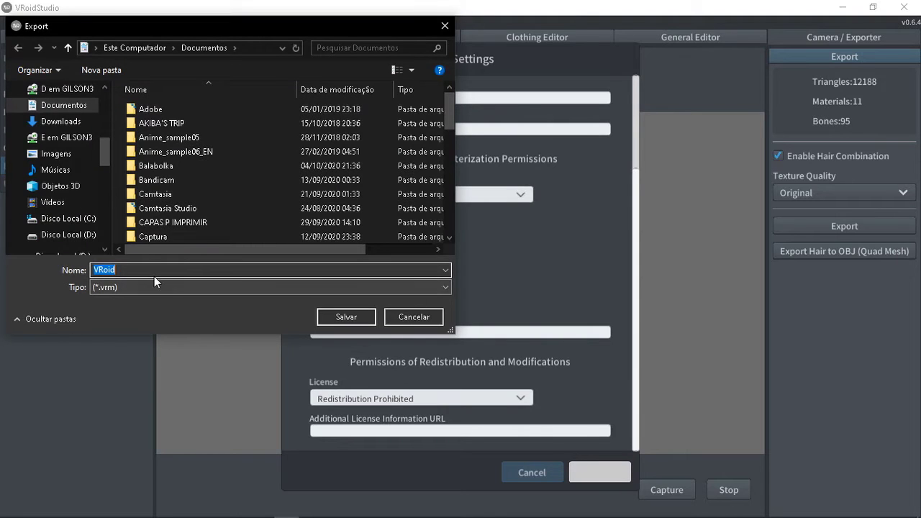
# - Save the exported VRM file as Base Body in the ANIMES 3D folder
pyautogui.write('Base Body')
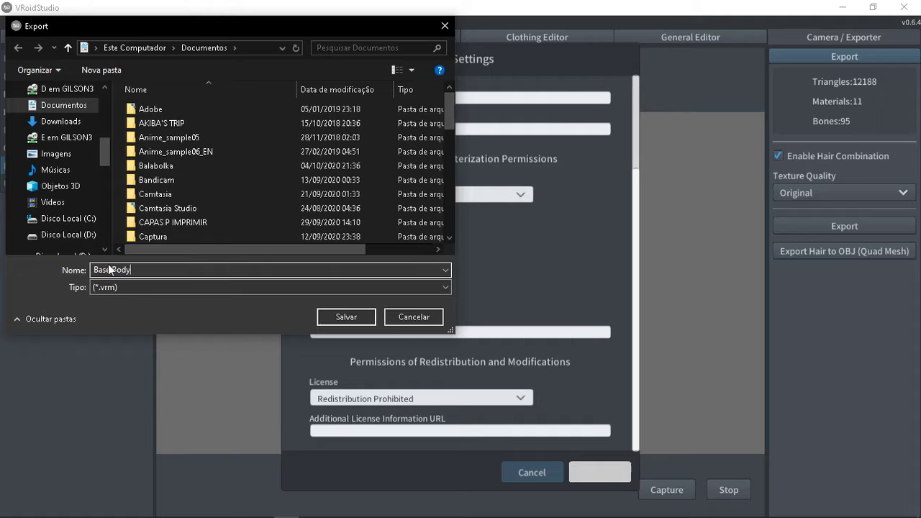
pyautogui.moveTo(106, 153); pyautogui.dragTo(109, 111)
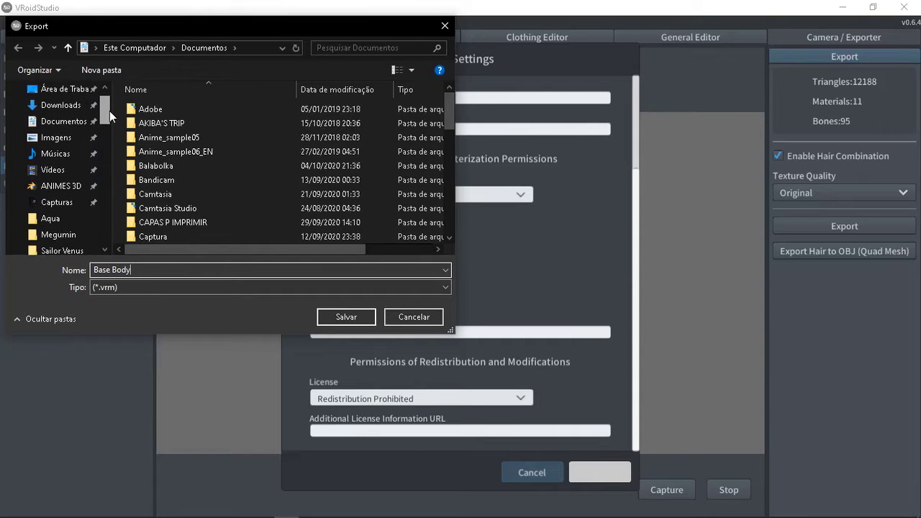
pyautogui.click(64, 187)
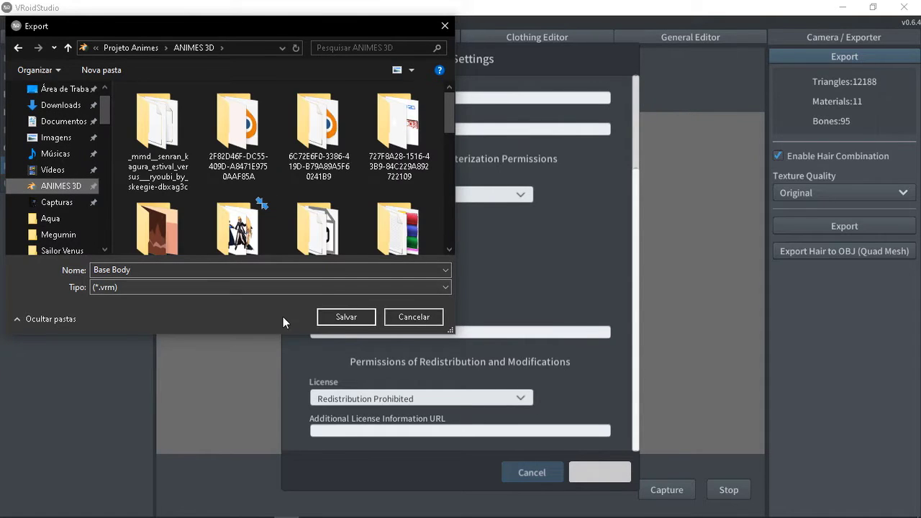
pyautogui.click(342, 319)
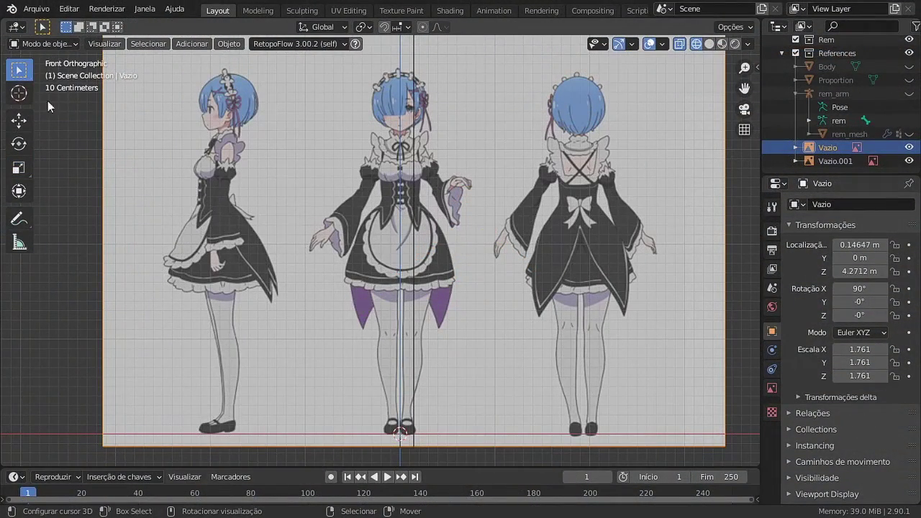
# - Switch to Blender and import Base Body.vrm from the ANIMES 3D folder as a VRM model
pyautogui.click(38, 9)
pyautogui.click(36, 9)
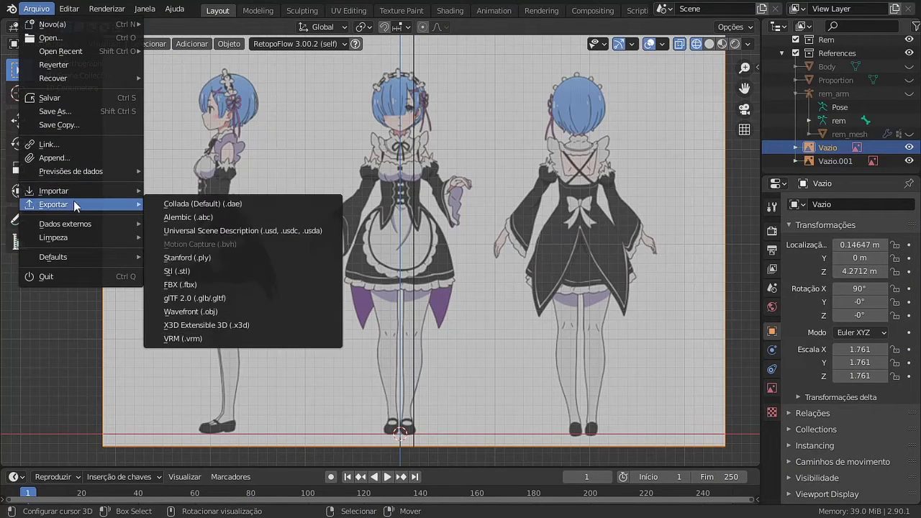
pyautogui.moveTo(64, 193)
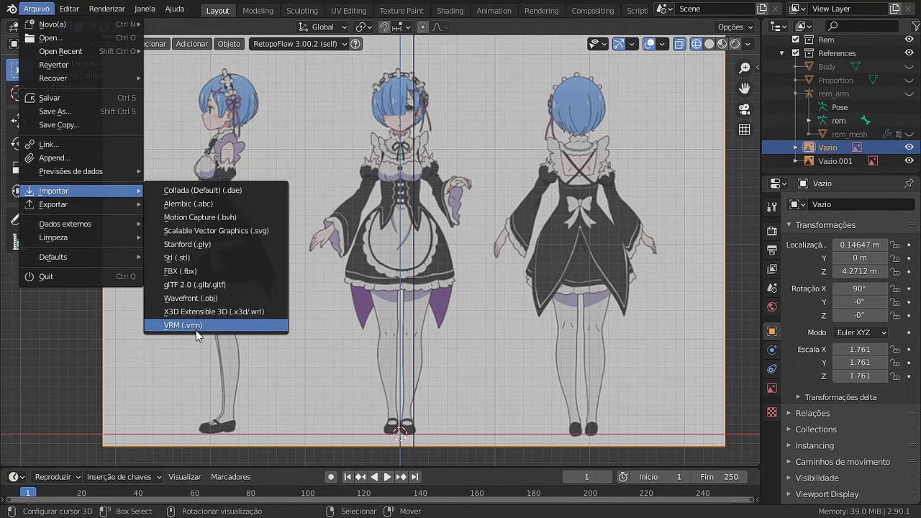
pyautogui.click(169, 327)
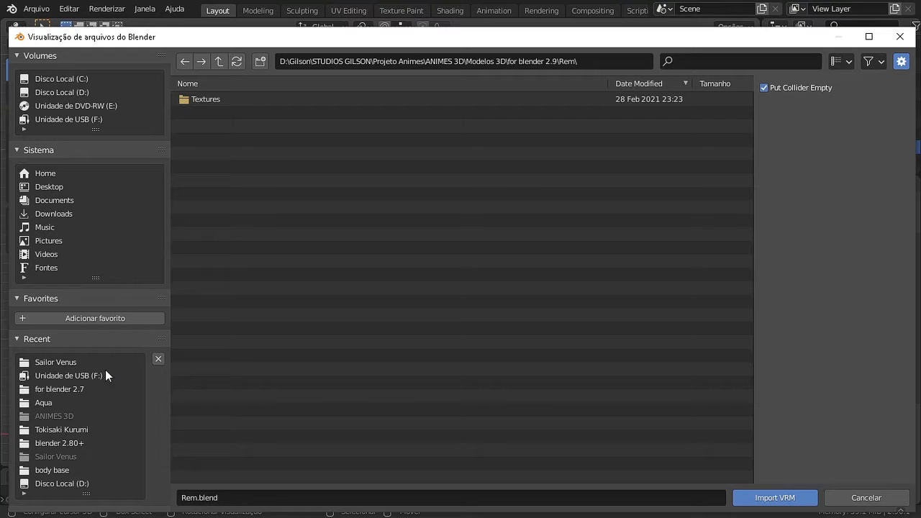
pyautogui.click(65, 92)
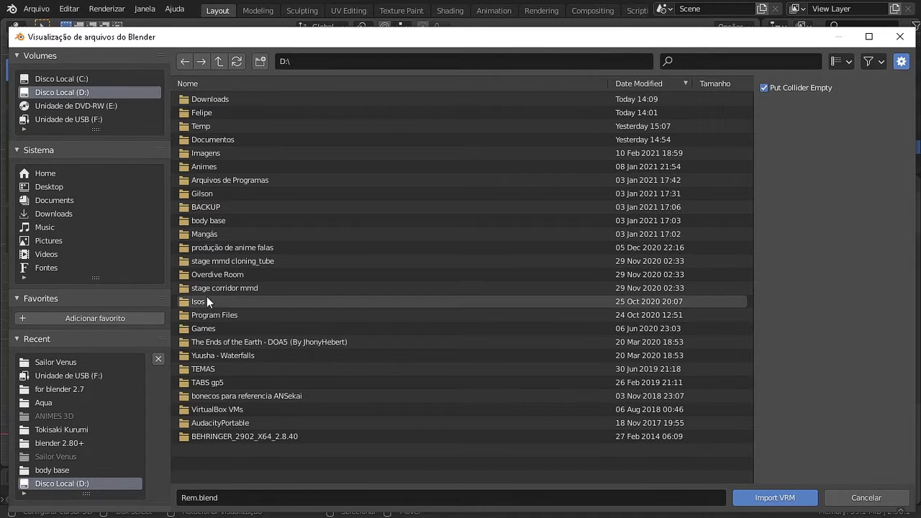
pyautogui.doubleClick(203, 193)
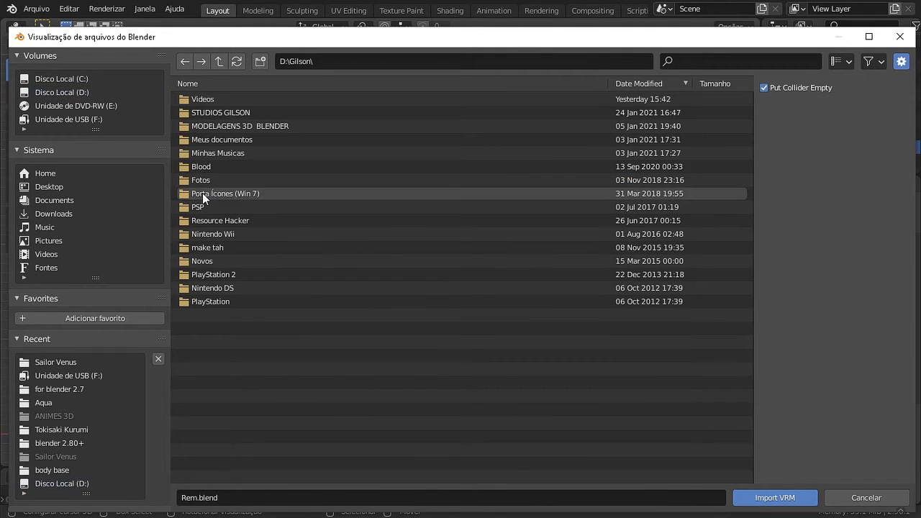
pyautogui.doubleClick(220, 180)
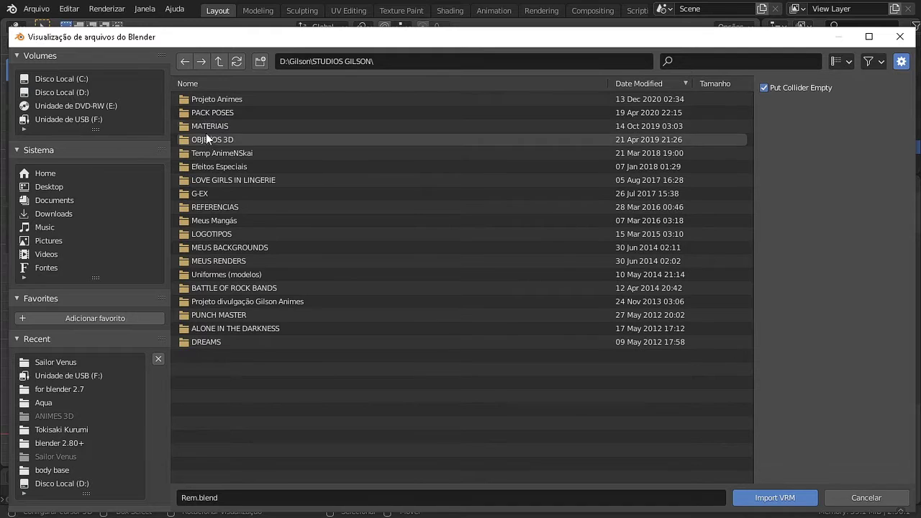
pyautogui.doubleClick(216, 100)
pyautogui.doubleClick(214, 100)
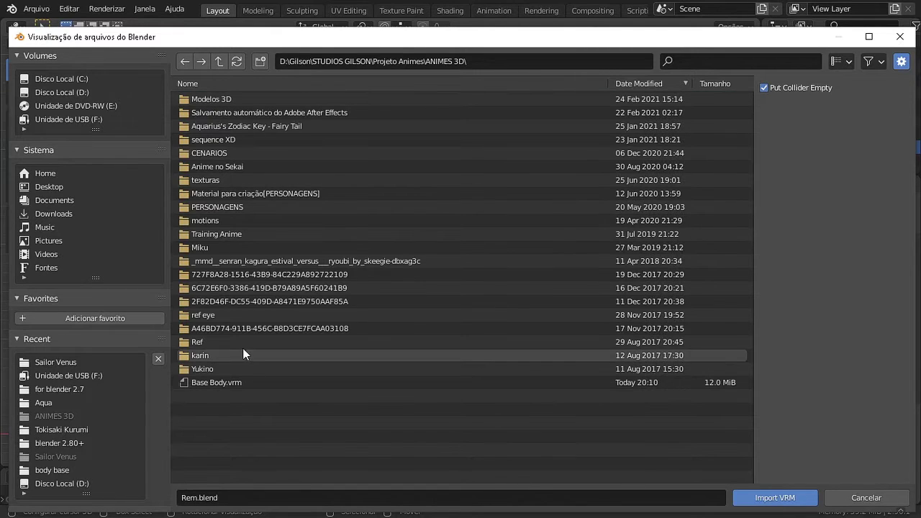
pyautogui.click(212, 385)
pyautogui.click(777, 498)
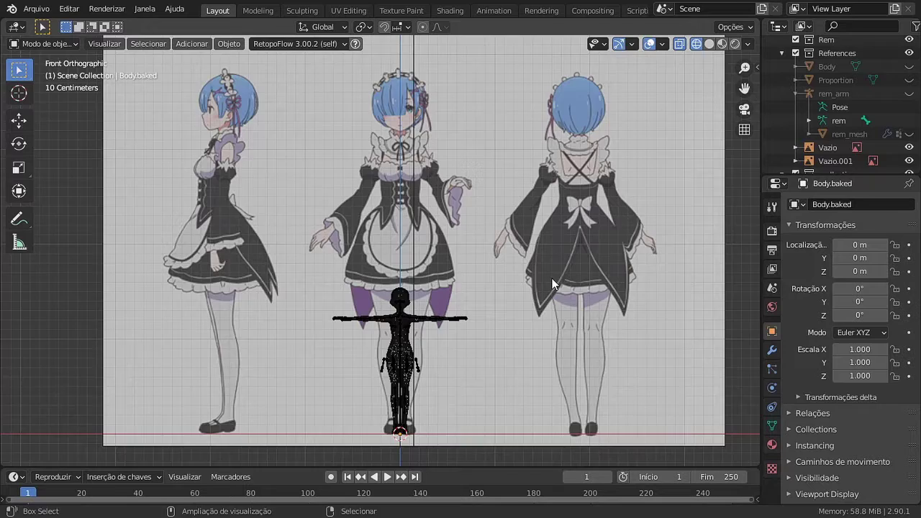
# - Select the imported body's skeleton armature and try scaling it in Object Mode
pyautogui.scroll(-1, 495, 370)
pyautogui.scroll(3, 496, 367)
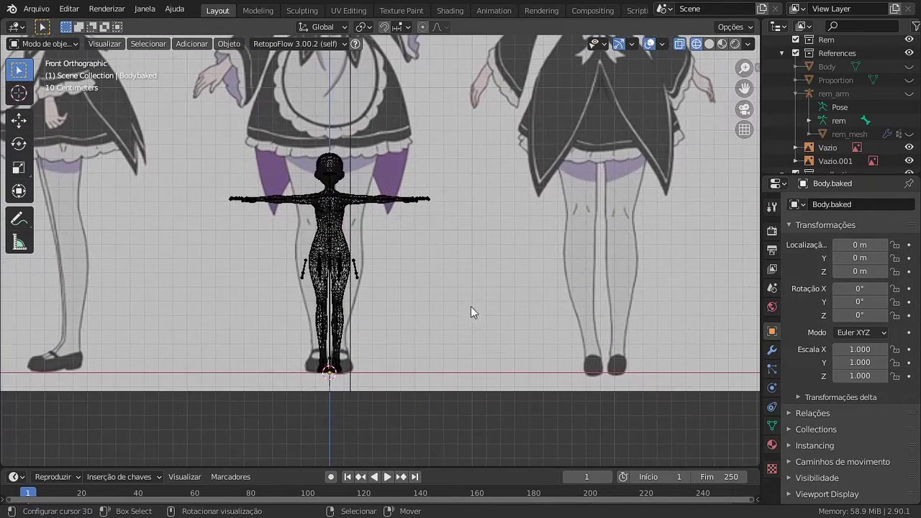
pyautogui.click(356, 267)
pyautogui.click(357, 272)
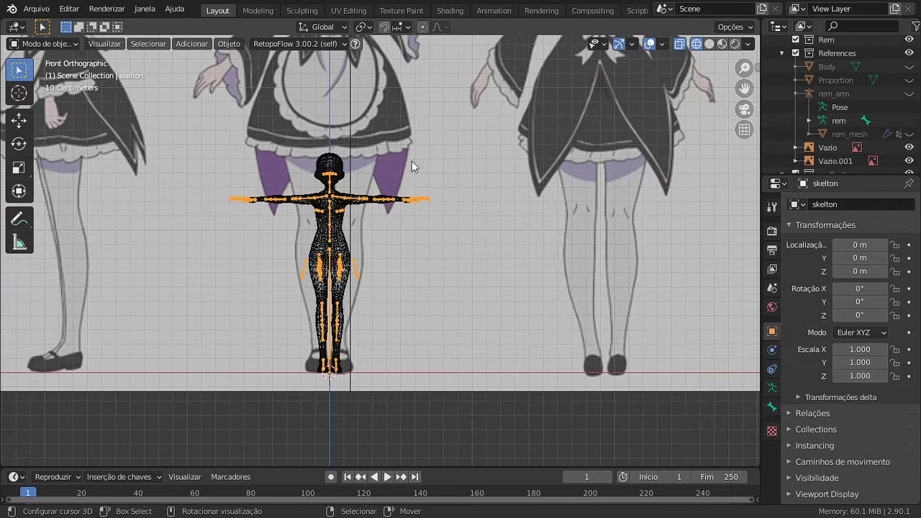
pyautogui.scroll(-3, 461, 205)
pyautogui.scroll(2, 461, 238)
pyautogui.press('s')
pyautogui.press('Escape')
# - In Pose Mode, scale all the skeleton's bones by about 2.41 to match the height of the front-view Rem reference
pyautogui.click(60, 44)
pyautogui.click(43, 90)
pyautogui.press('a')
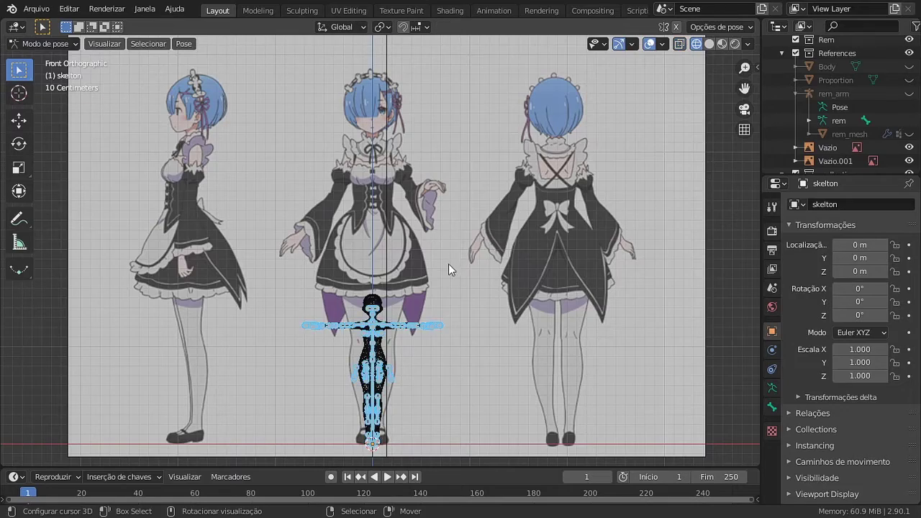
pyautogui.press('s')
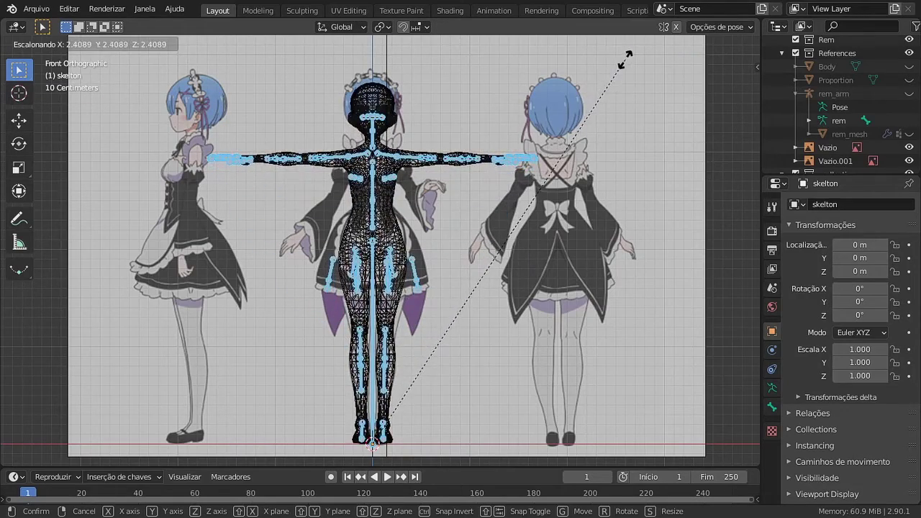
pyautogui.press('Return')
pyautogui.scroll(3, 442, 226)
pyautogui.scroll(-1, 418, 314)
pyautogui.scroll(8, 432, 295)
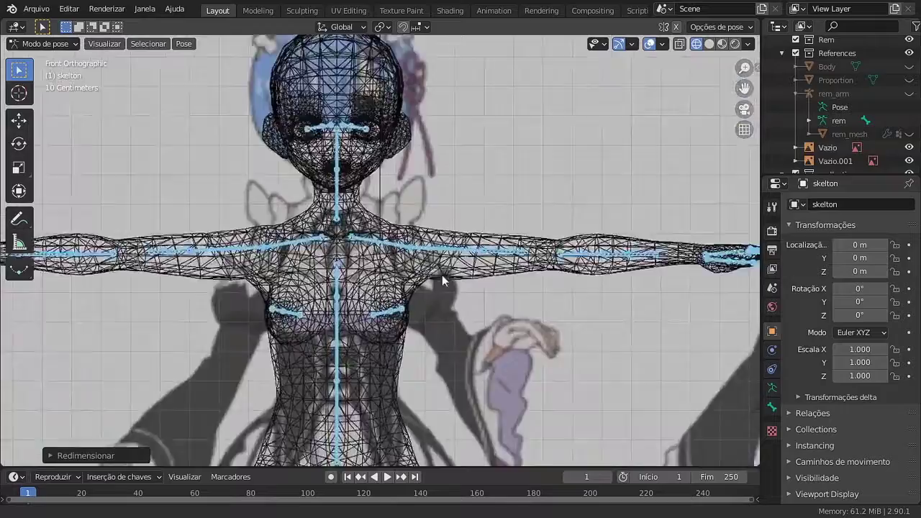
pyautogui.scroll(-5, 422, 341)
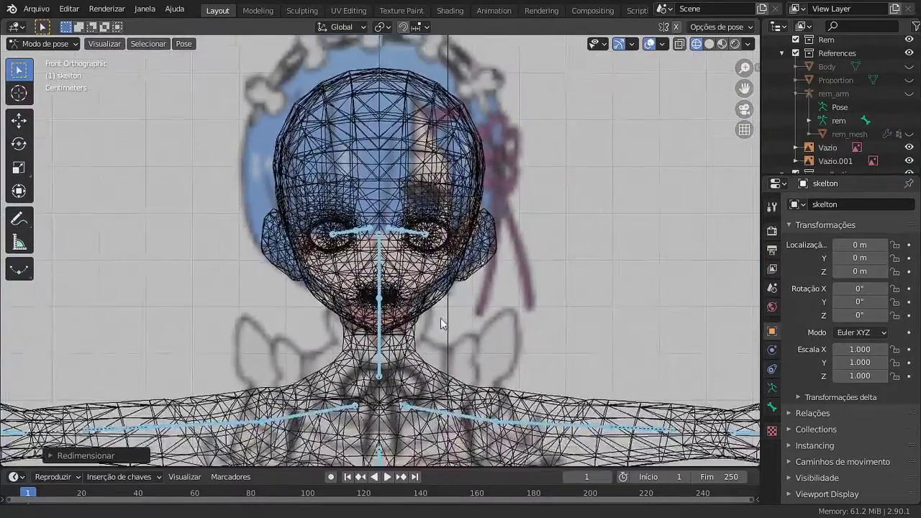
# - Fine-tune the fit to the front-view Rem reference by scaling all the skeleton's bones by 1.001
pyautogui.keyDown('shift'); pyautogui.moveTo(468, 288); pyautogui.dragTo(480, 171, button='middle'); pyautogui.keyUp('shift')
pyautogui.press('s')
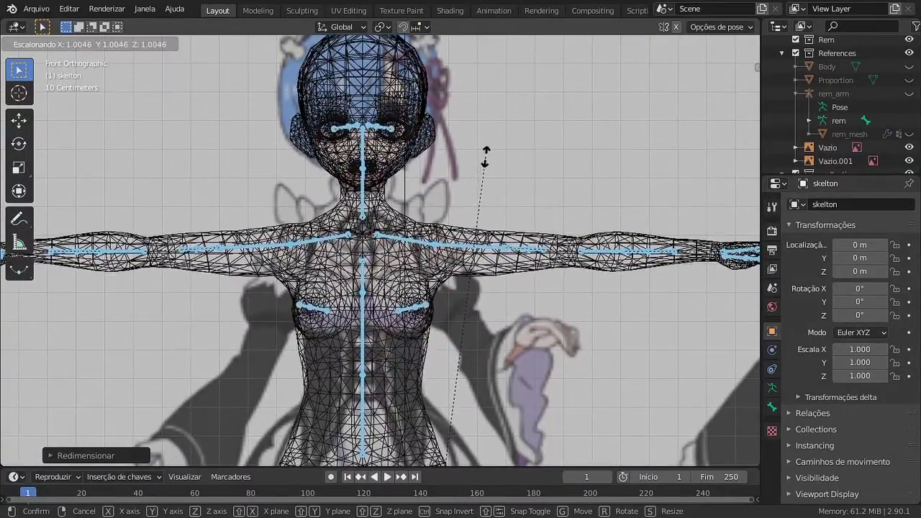
pyautogui.click(490, 173)
pyautogui.scroll(-4, 435, 332)
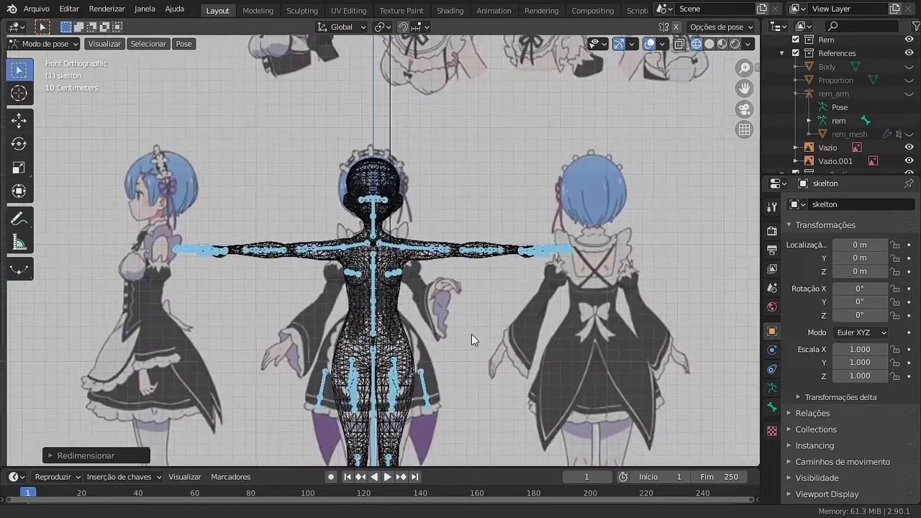
pyautogui.press('F9')
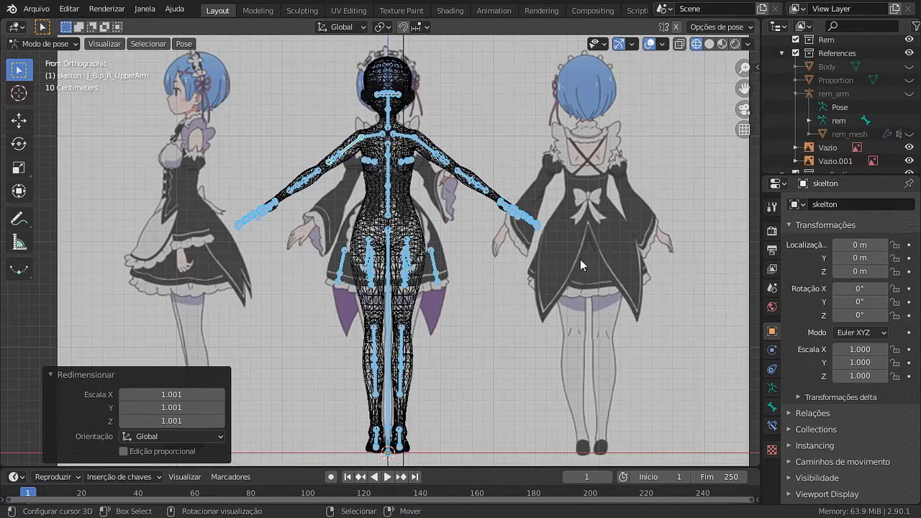
pyautogui.keyDown('shift'); pyautogui.moveTo(558, 295); pyautogui.dragTo(586, 306, button='middle'); pyautogui.keyUp('shift')
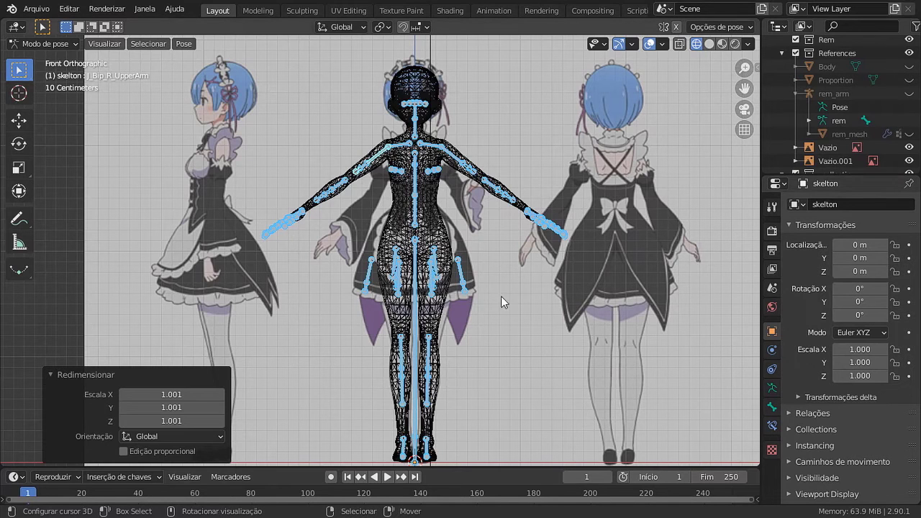
# - Deselect the skeleton's bones, return to Object Mode and select the Face.baked head mesh
pyautogui.click(442, 223)
pyautogui.click(43, 44)
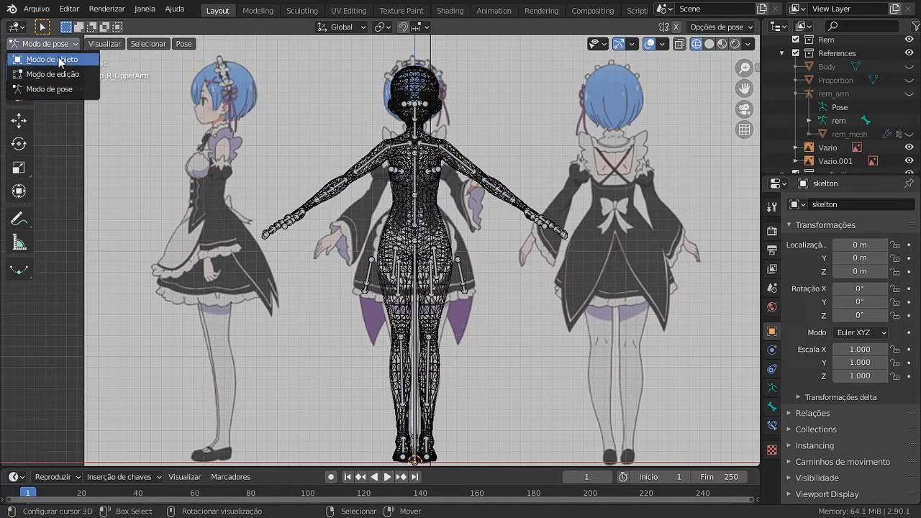
pyautogui.click(44, 57)
pyautogui.click(435, 85)
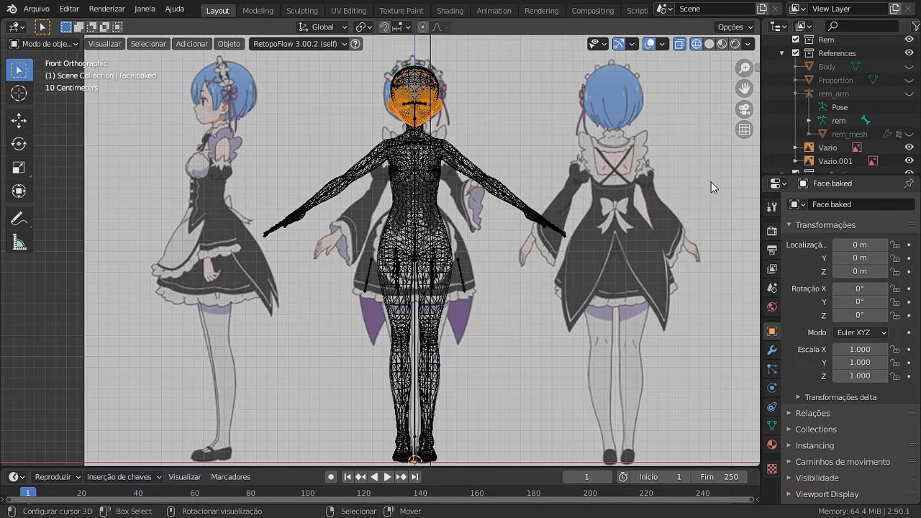
# - Hide the Vazio and Vazio.001 reference images and switch the viewport to solid shading
pyautogui.moveTo(909, 147); pyautogui.dragTo(909, 161)
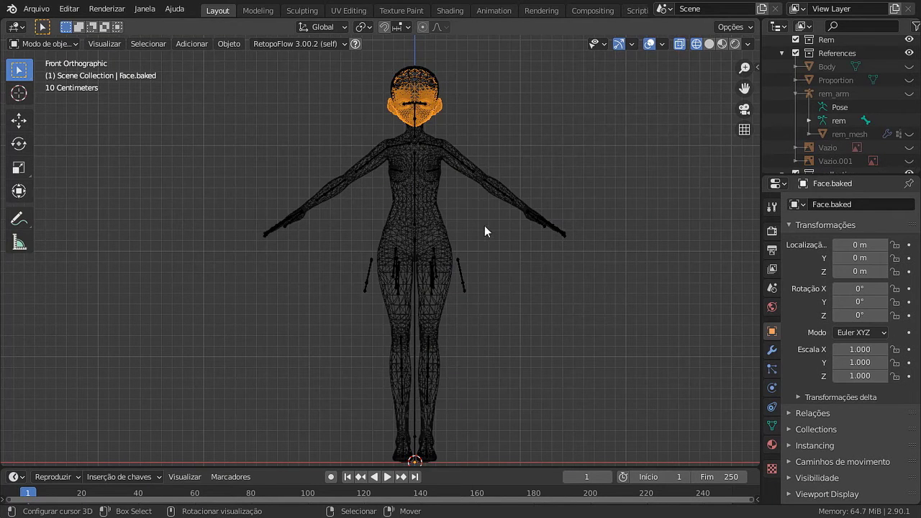
pyautogui.hotkey('shift', 'z')
# - Try to apply the armature modifier on the Face.baked head mesh
pyautogui.click(771, 350)
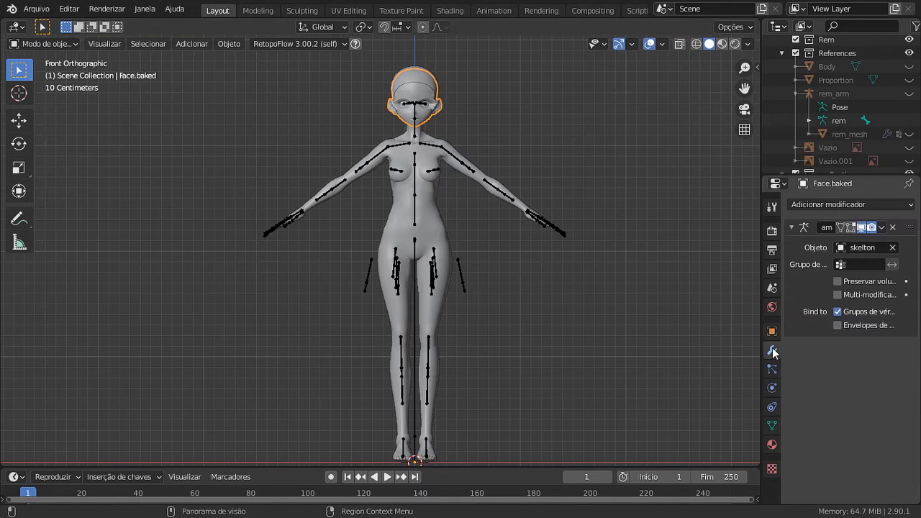
pyautogui.click(878, 227)
pyautogui.click(825, 245)
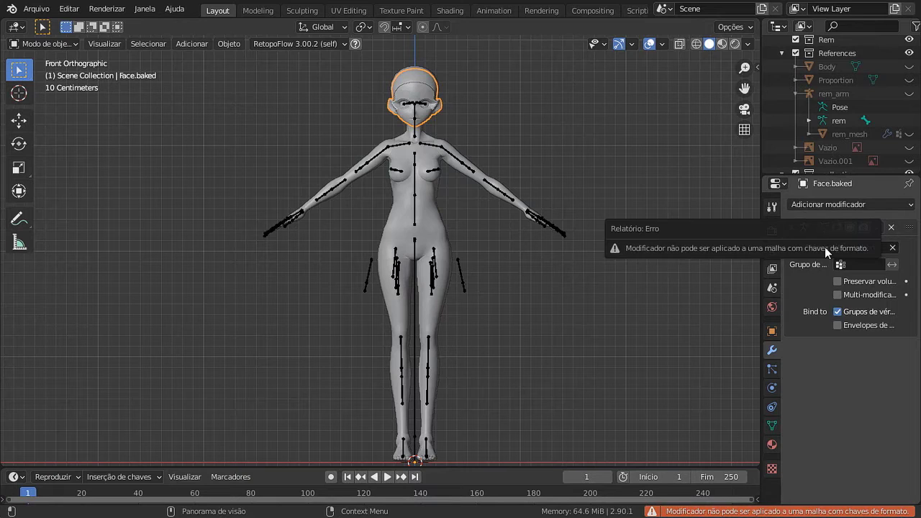
# - Open the Face.baked mesh's data properties with its list of shape keys
pyautogui.click(773, 426)
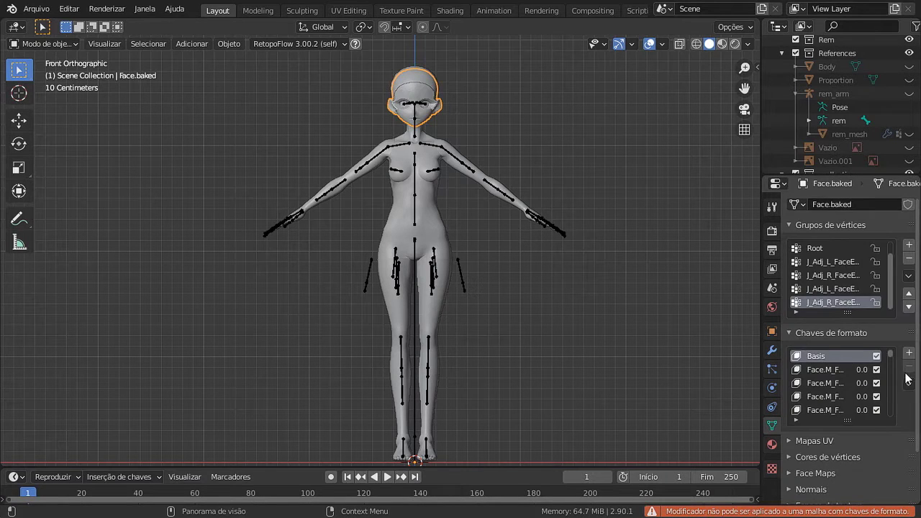